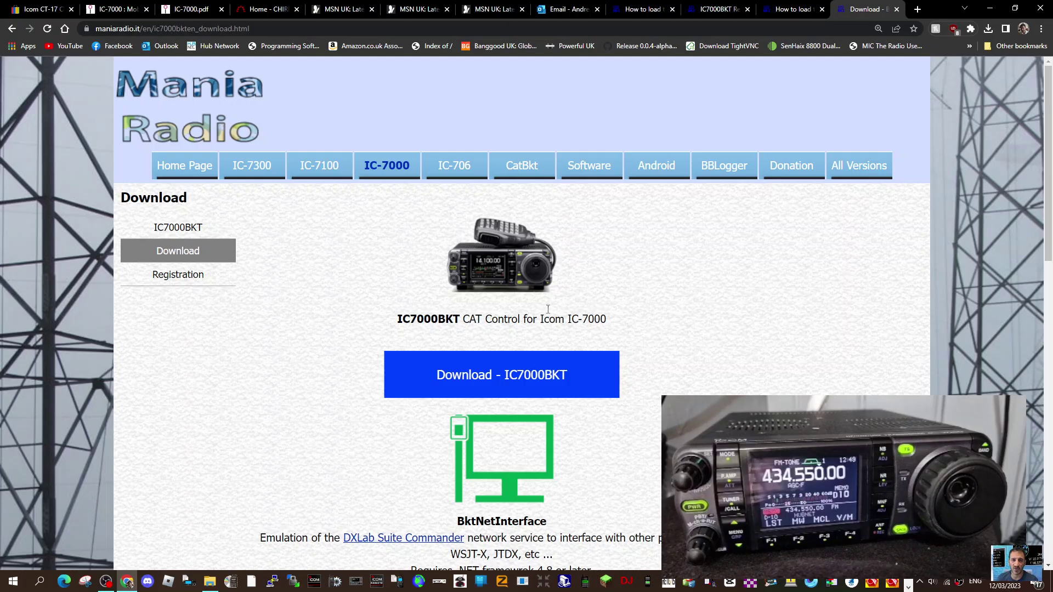
- Launch IC7000BKT and load the registration key file from the Downloads folder, acknowledging the notice
left_click(13, 582)
left_click(103, 262)
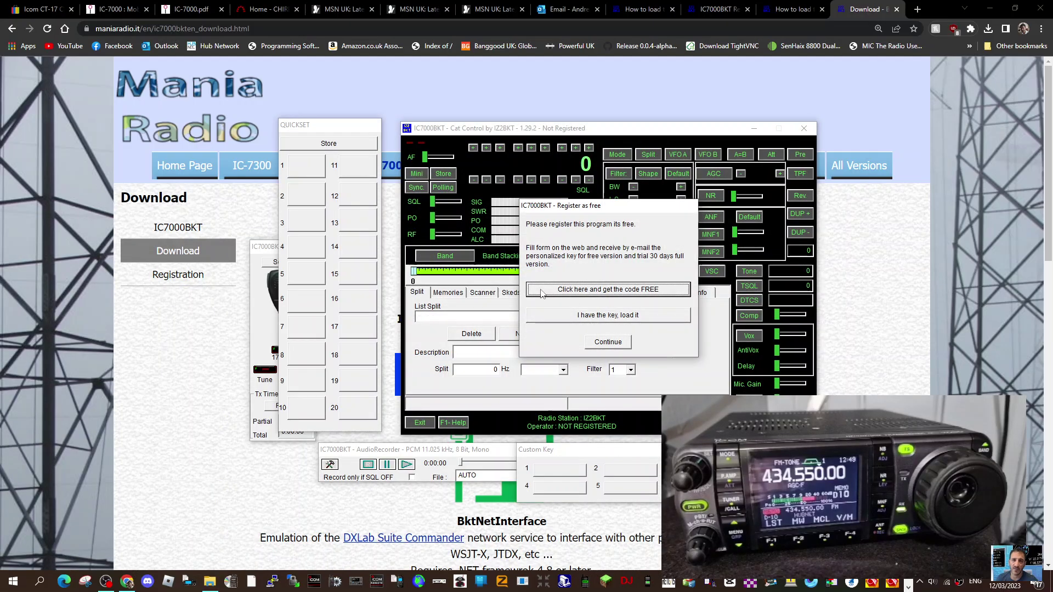
left_click(612, 316)
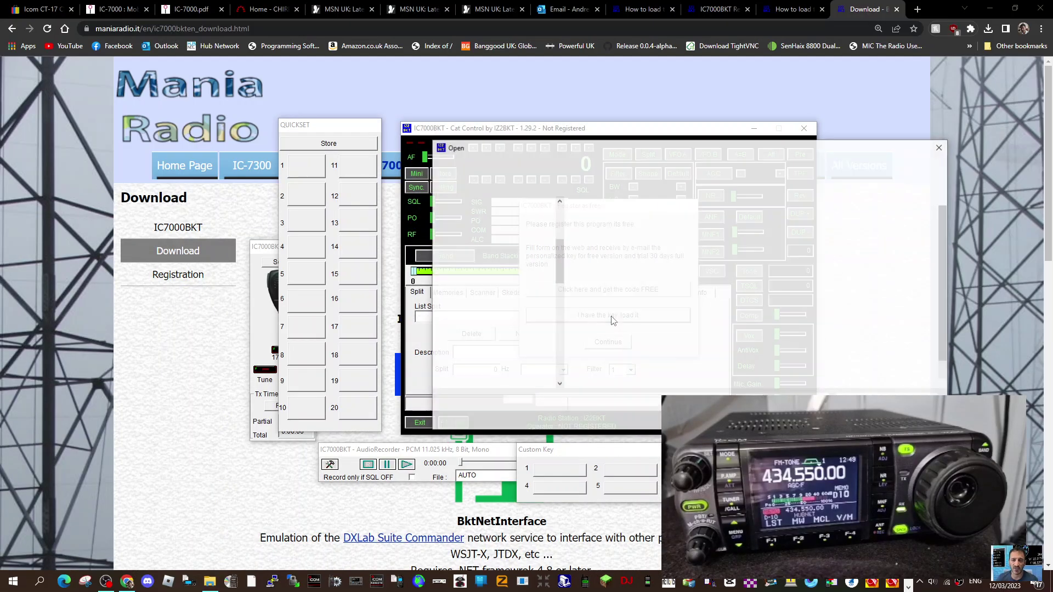
scroll(551, 301, "up", 15)
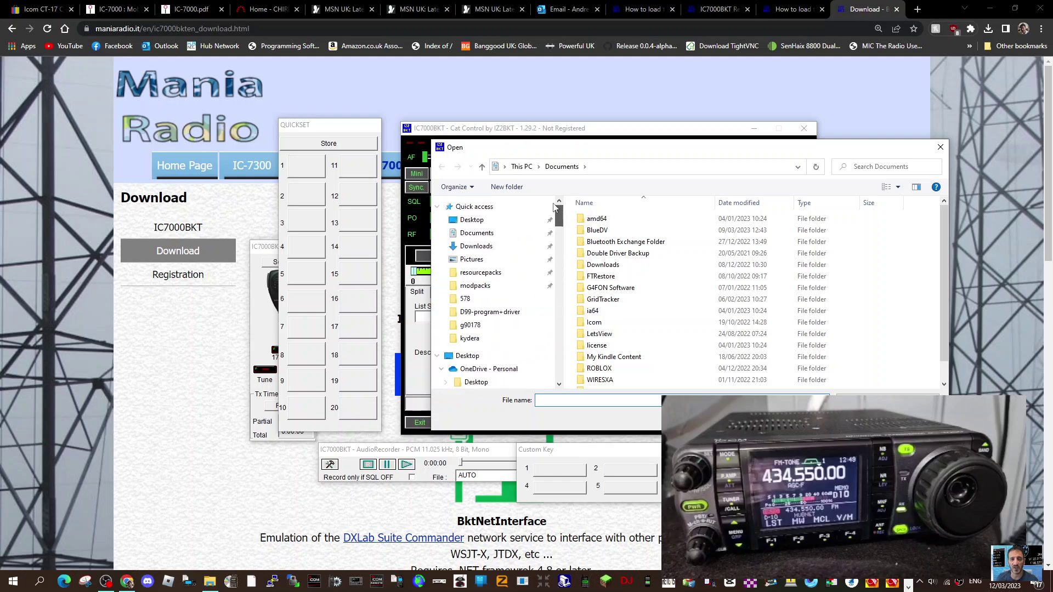
left_click(476, 246)
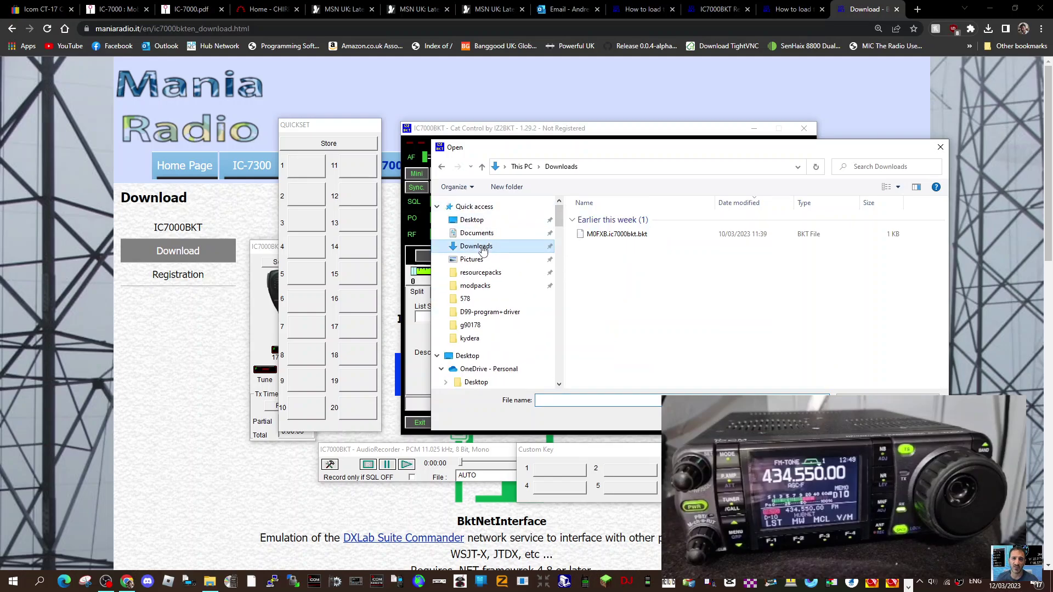
left_click(590, 235)
double_click(590, 235)
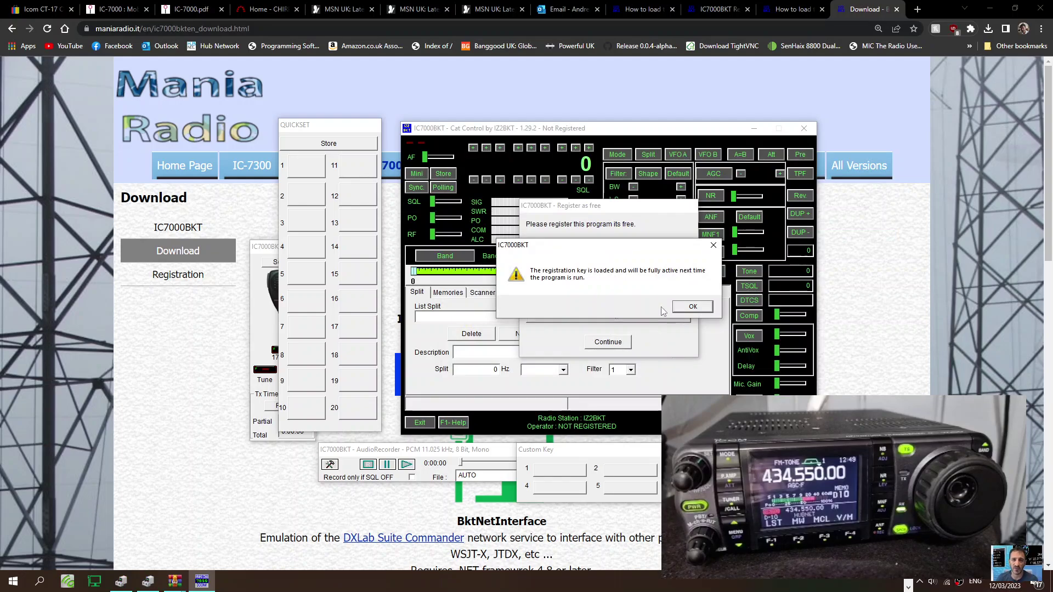
left_click(692, 307)
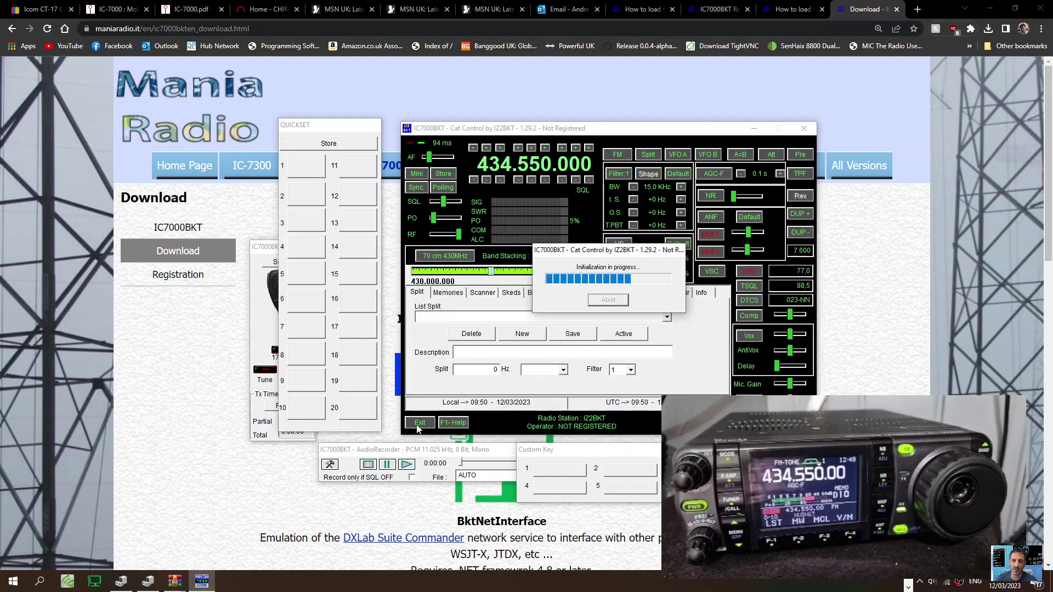
- Exit IC7000BKT and start it again so the loaded registration key takes effect
left_click(418, 424)
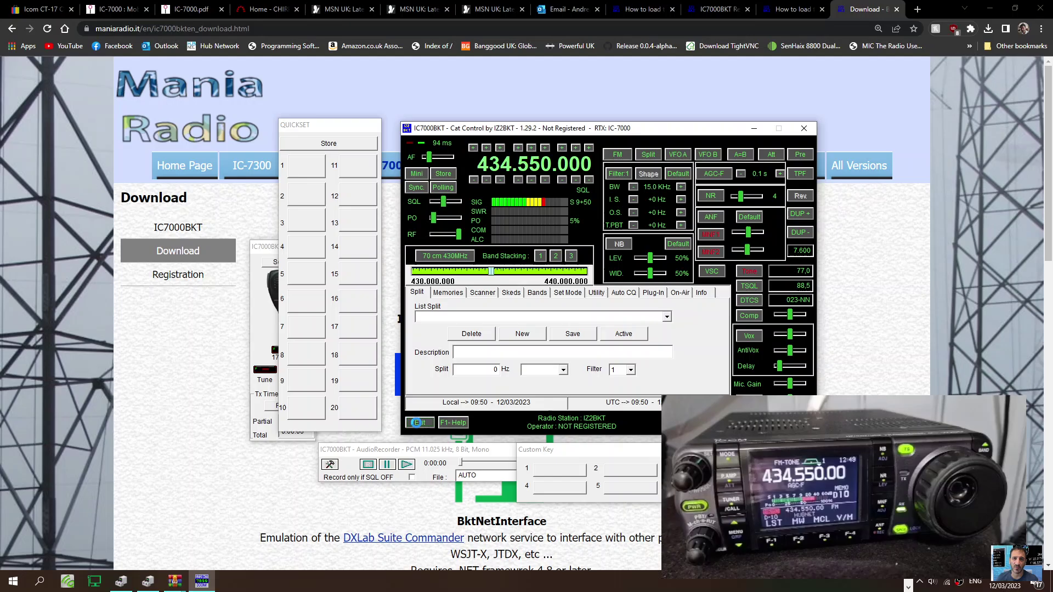
left_click(11, 583)
left_click(98, 252)
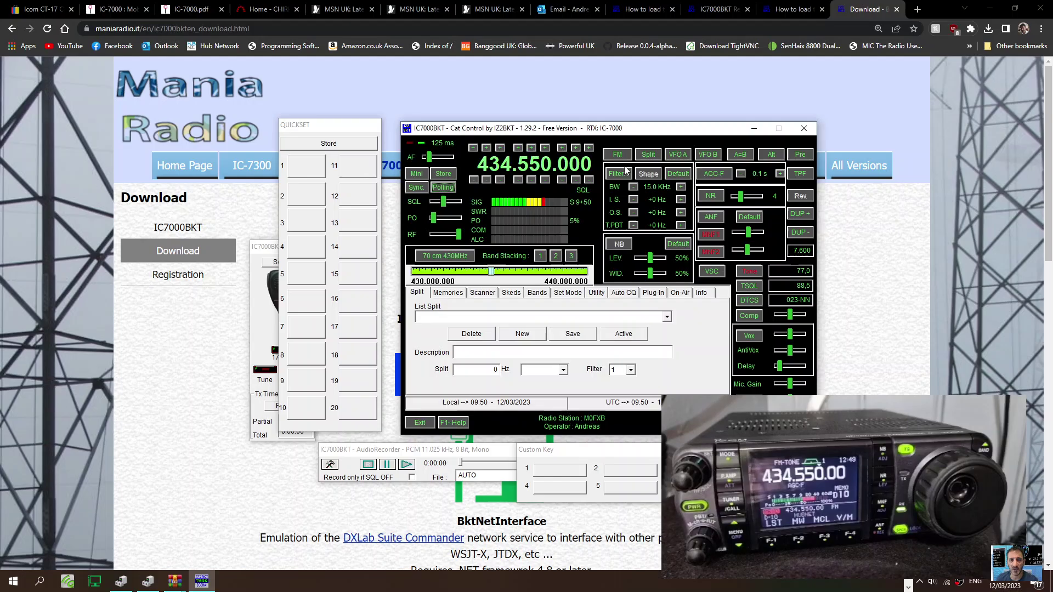
- Move the main radio control window and the QUICKSET window apart so neither covers the other
left_click_drag(693, 132, 676, 111)
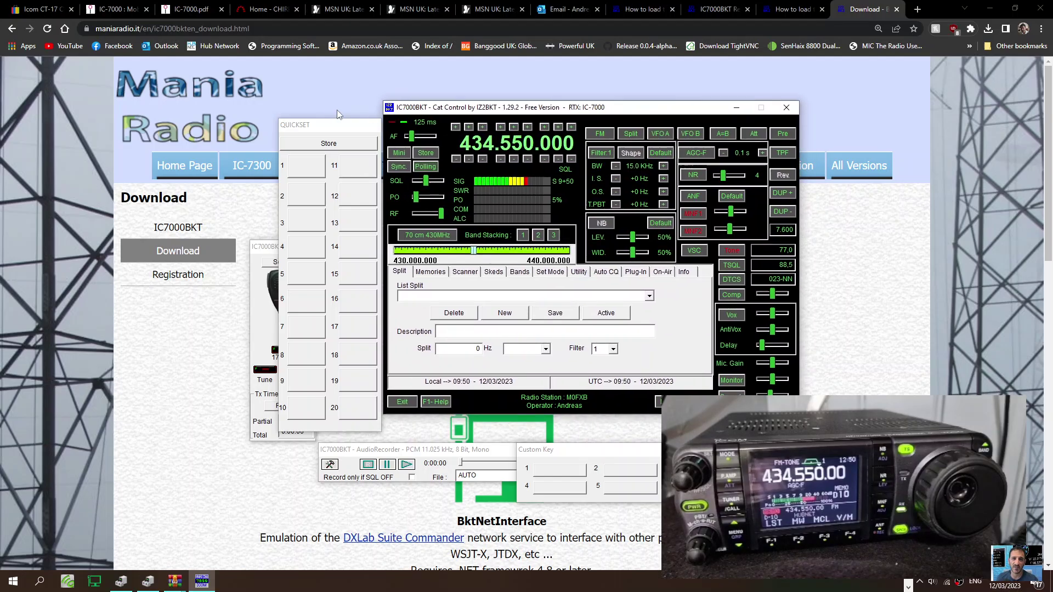
left_click_drag(323, 129, 244, 128)
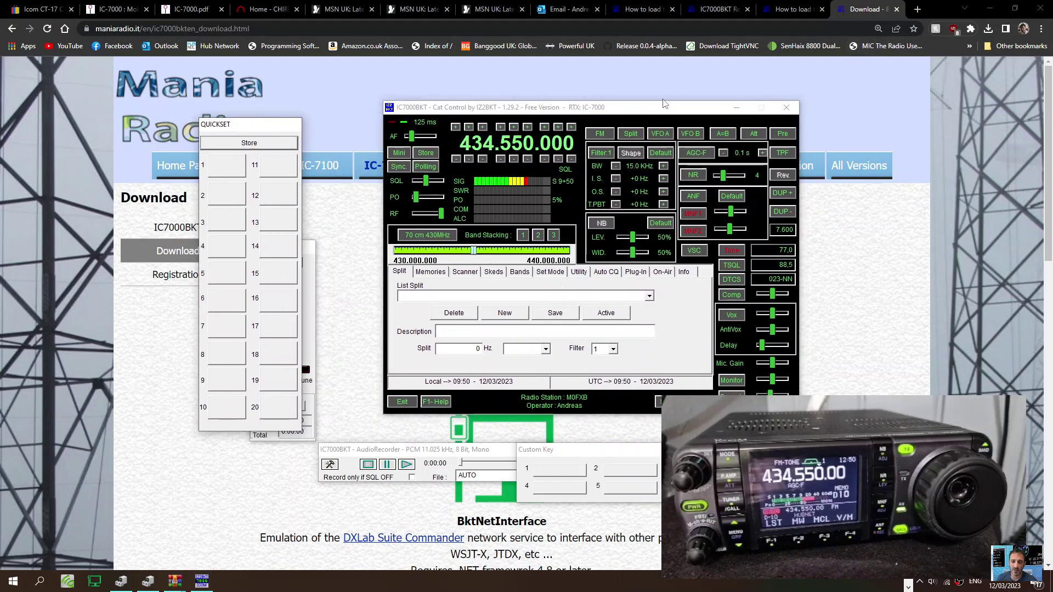
left_click_drag(665, 103, 596, 105)
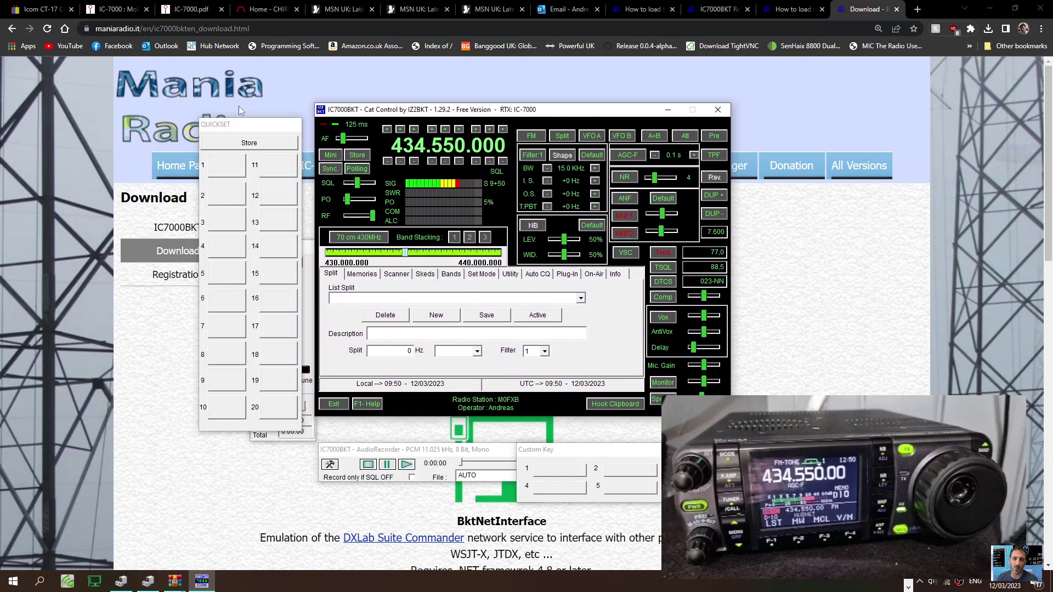
left_click_drag(246, 127, 151, 111)
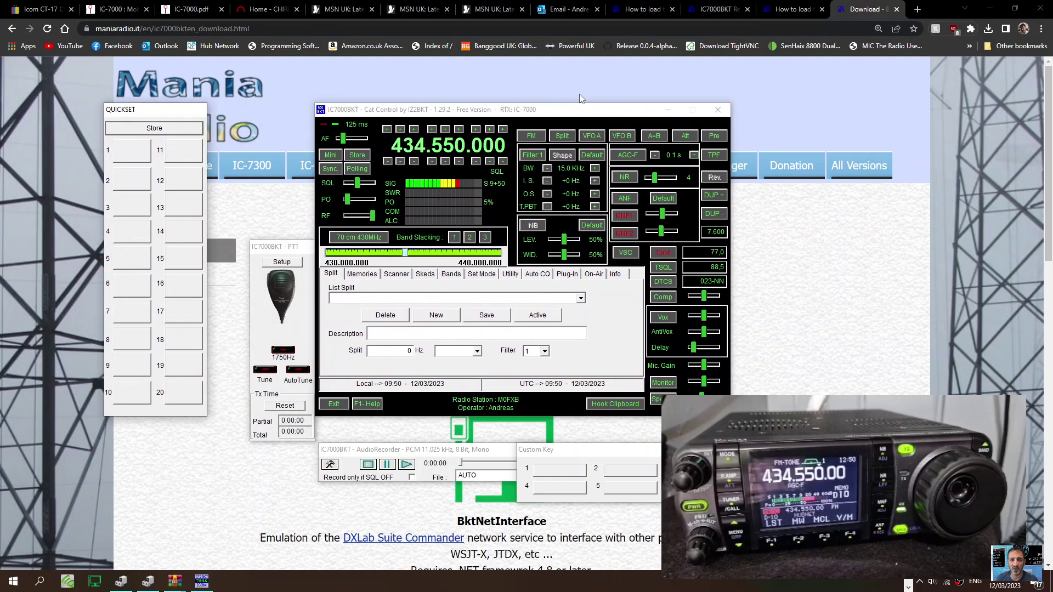
left_click_drag(581, 114, 520, 106)
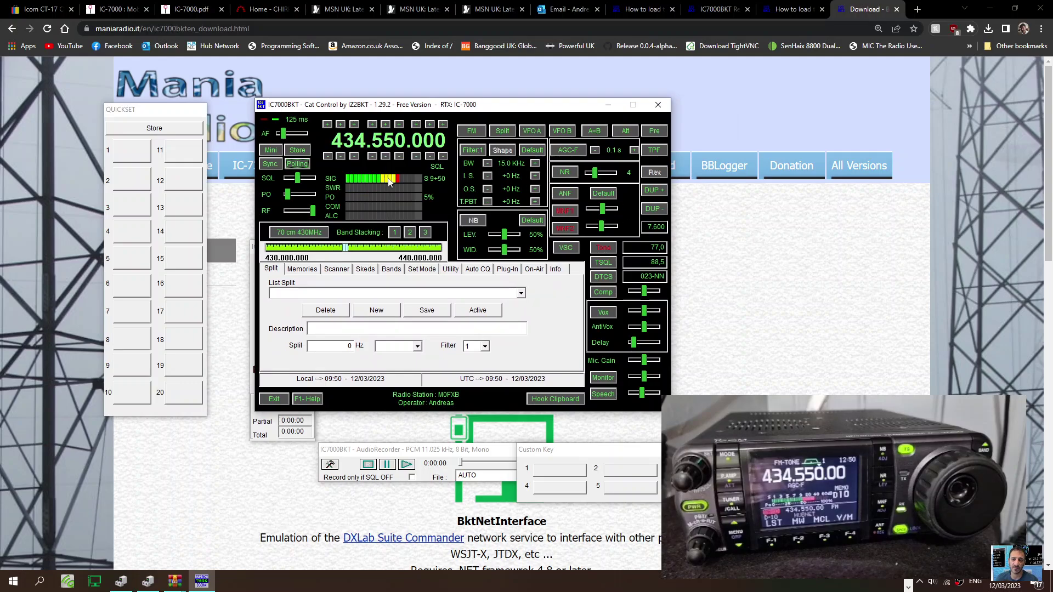
- Lower the radio's frequency in 1 MHz steps to 430.550.000 and close the Custom Key window
left_click(354, 157)
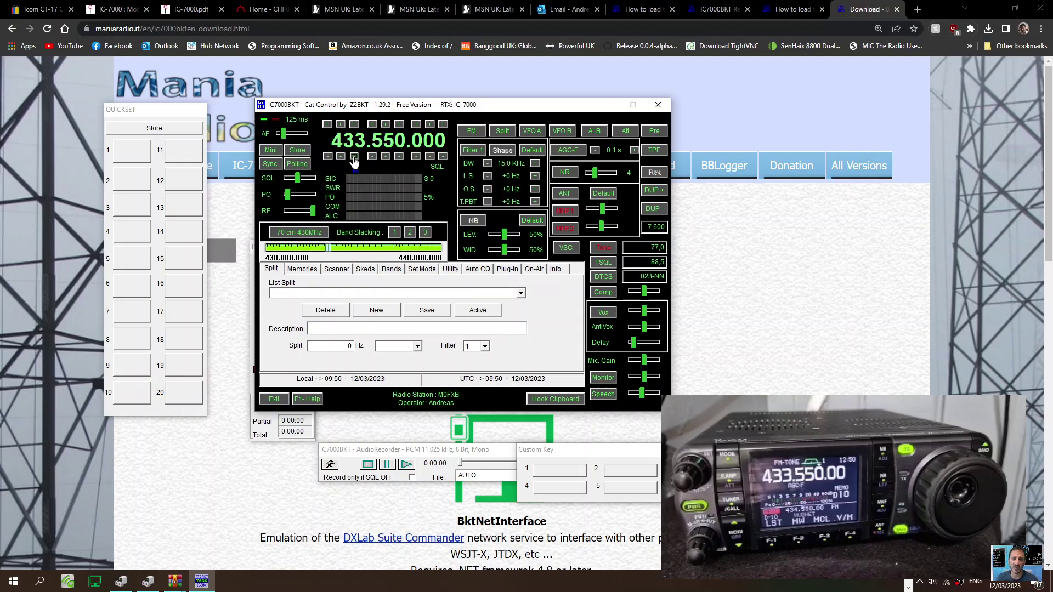
left_click(353, 157)
left_click(353, 157)
left_click(354, 157)
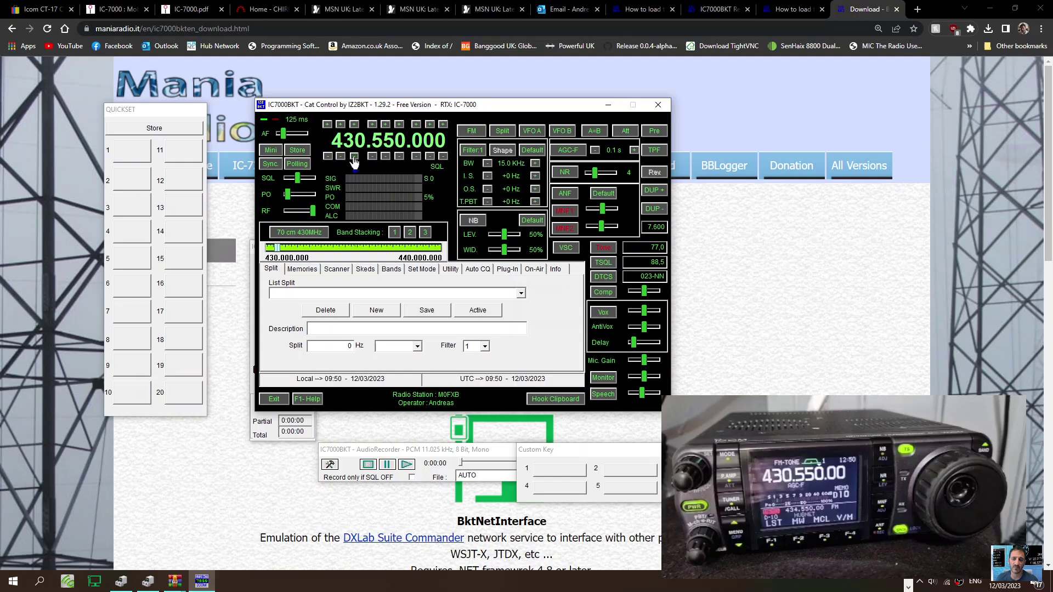
left_click(592, 452)
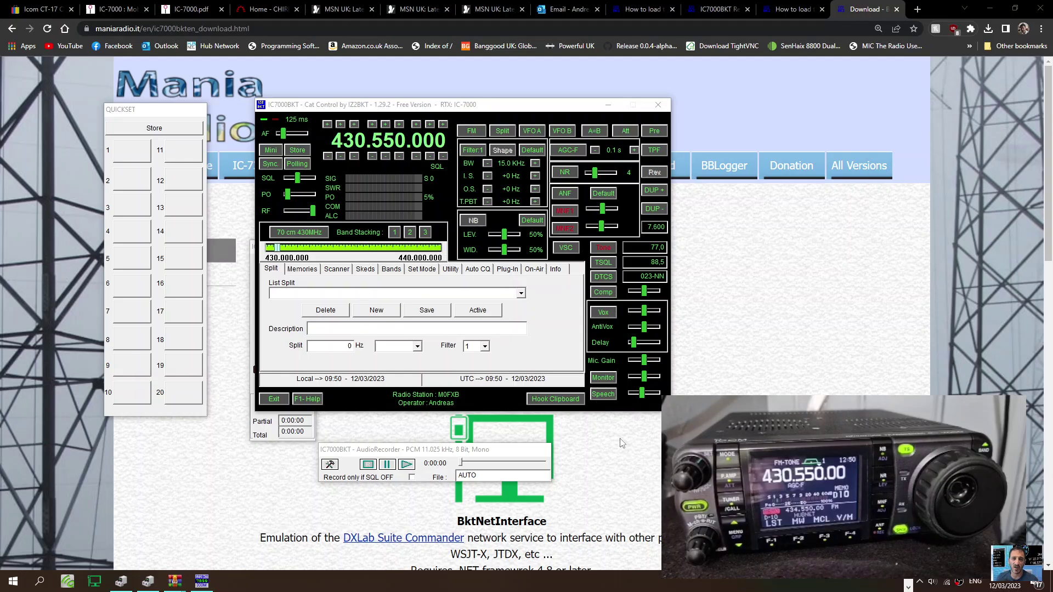
- Choose bank D and memory 01 in the memory settings and turn on memory mode
left_click(301, 269)
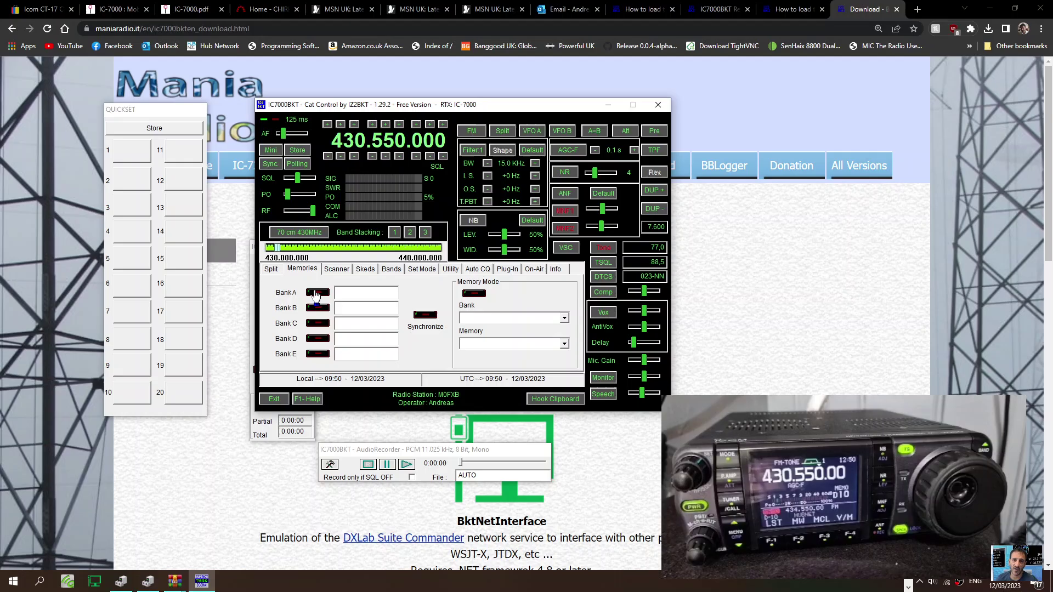
left_click(569, 320)
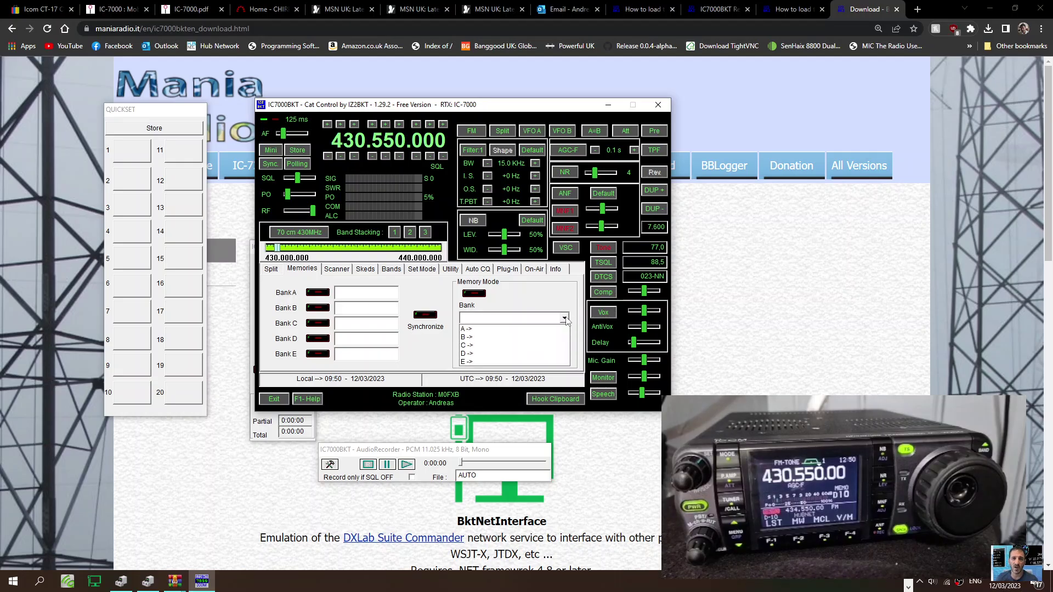
left_click(516, 353)
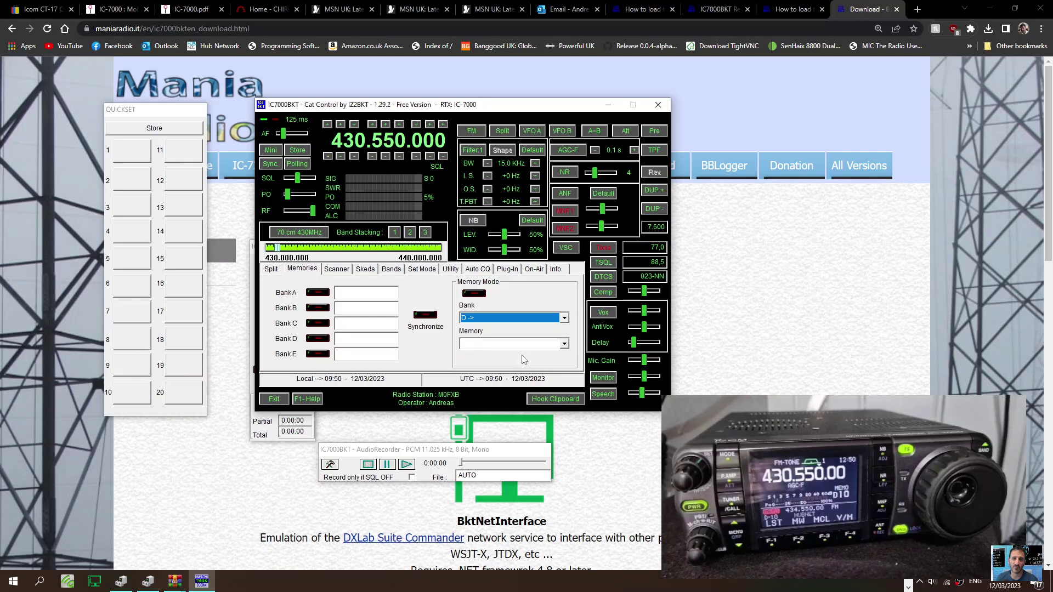
left_click(565, 345)
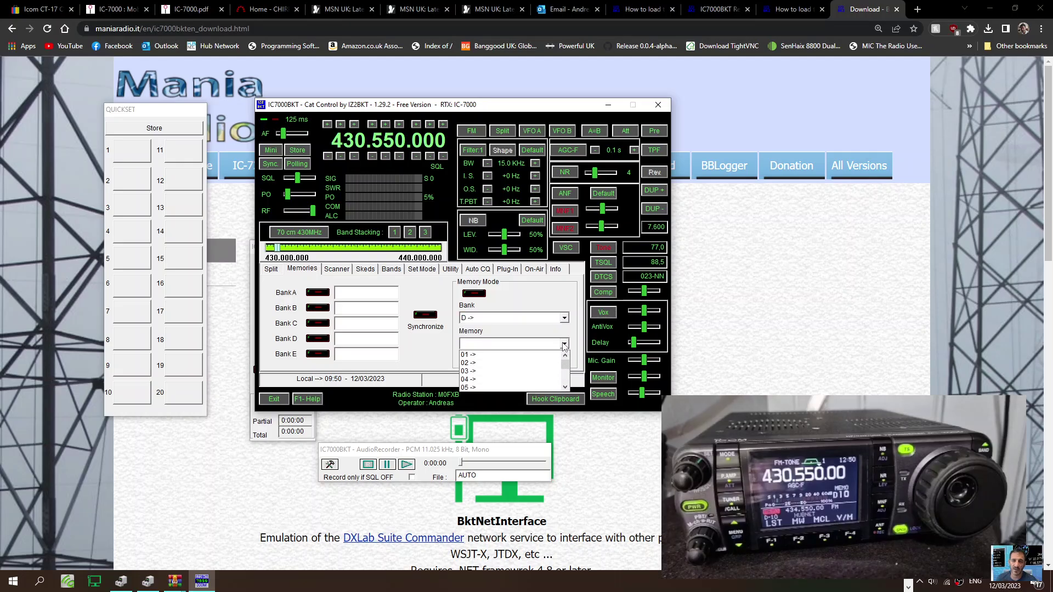
left_click(482, 354)
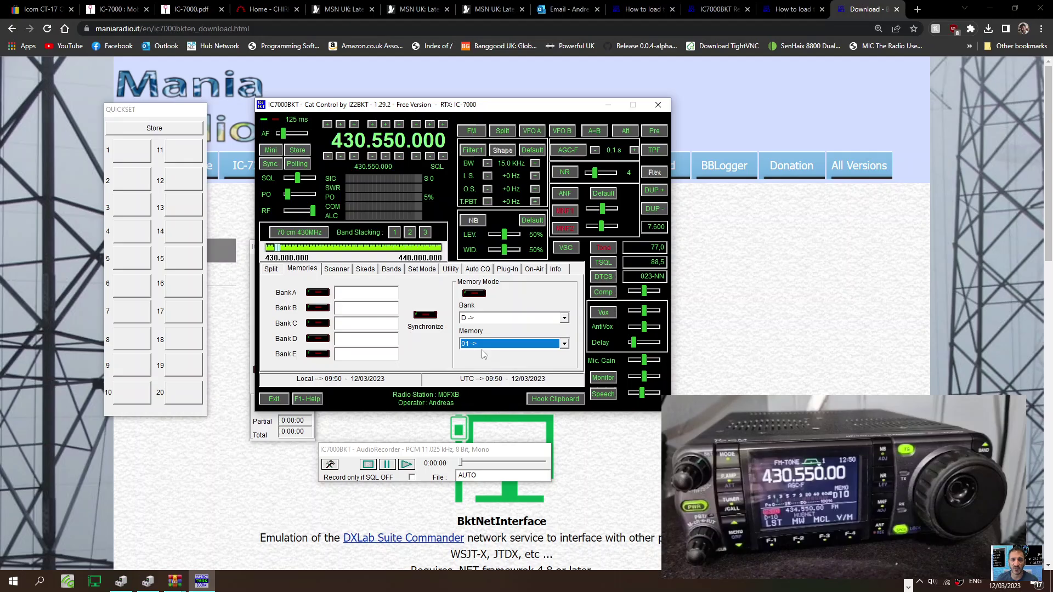
left_click(475, 293)
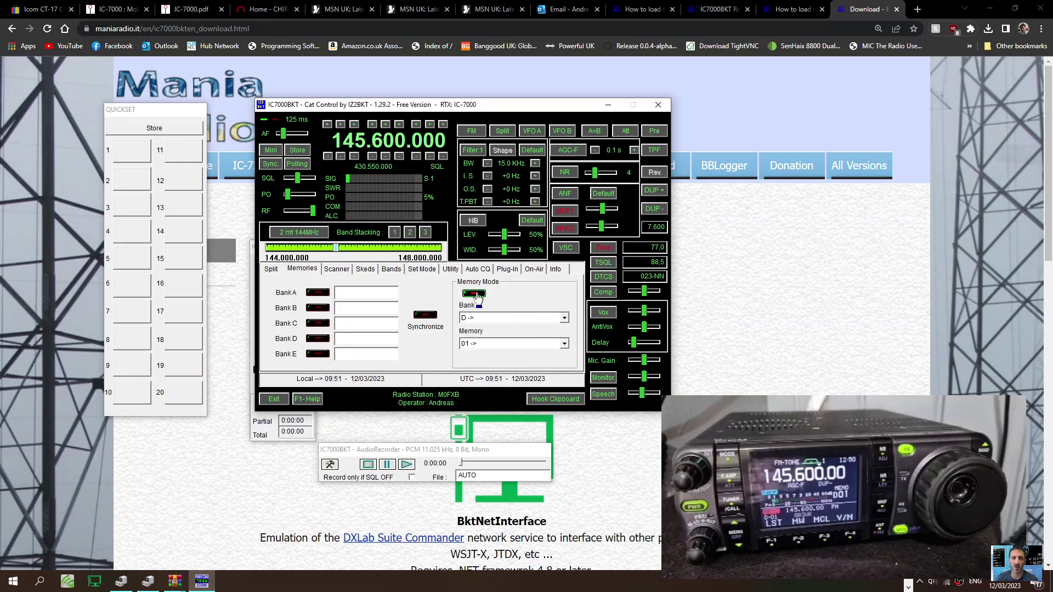
- Open and close the memory bank A table, and move the QUICKSET and PTT windows off the main window
left_click(318, 292)
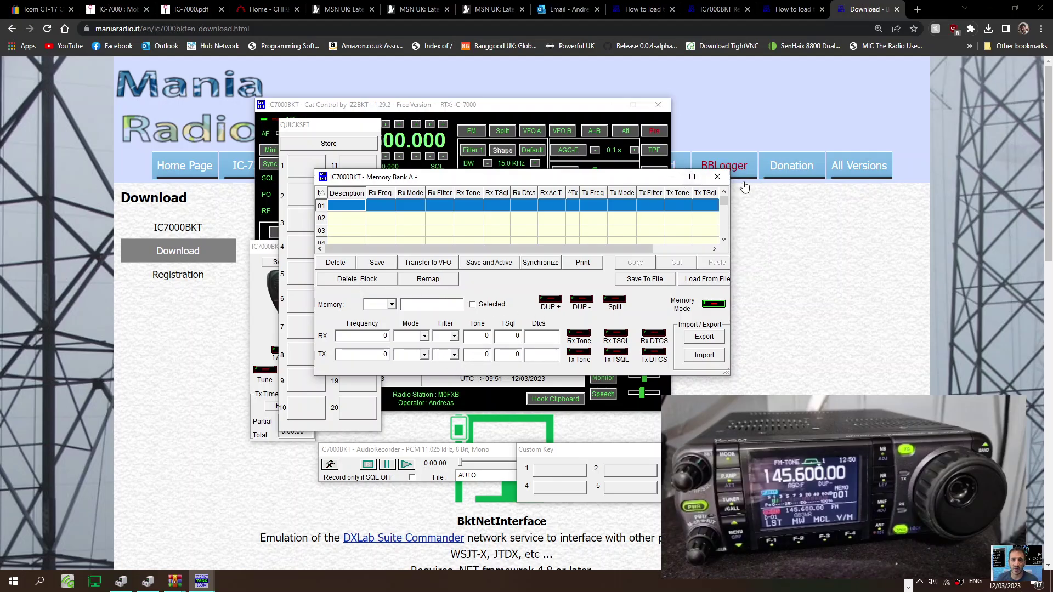
left_click(718, 177)
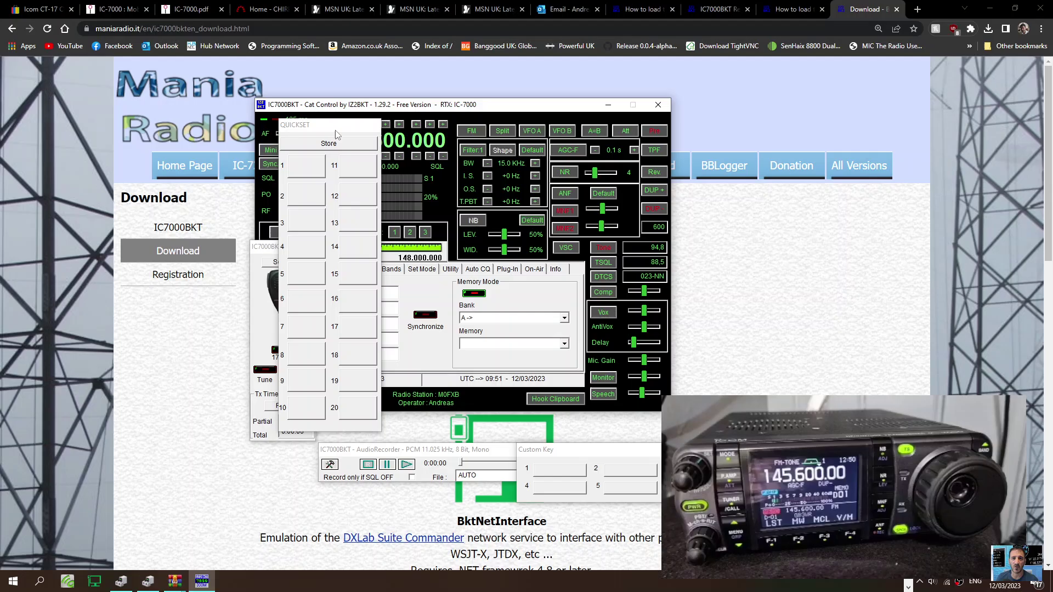
left_click_drag(334, 130, 195, 156)
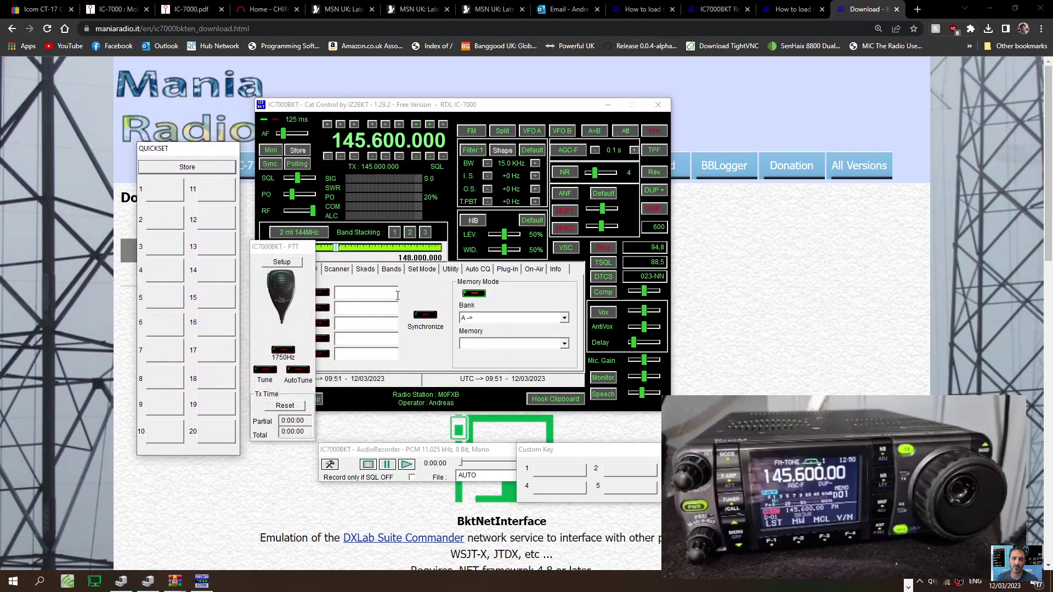
left_click_drag(293, 247, 721, 234)
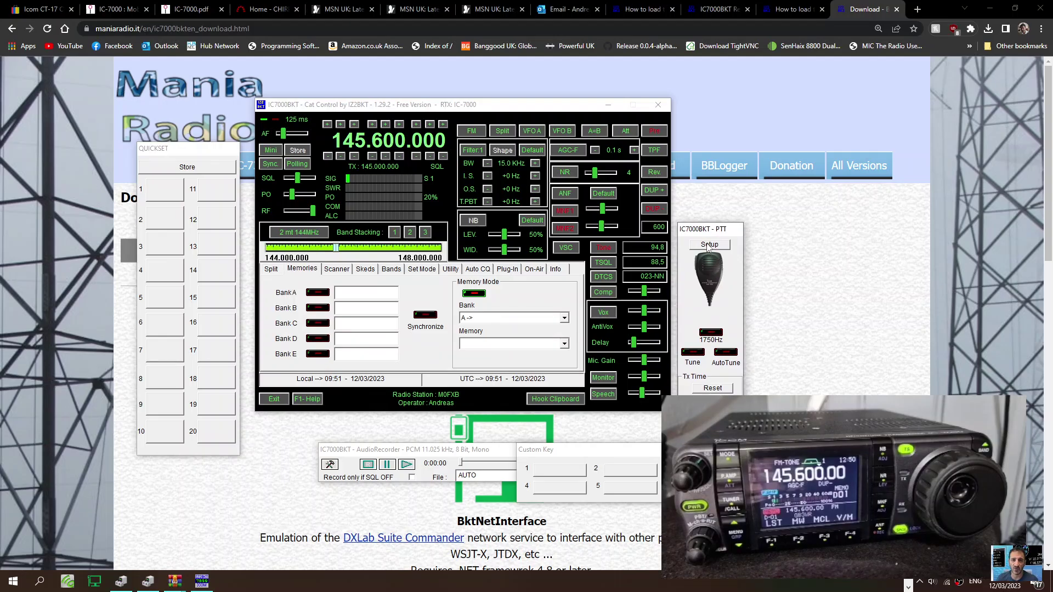
- Check the tune emulation mode in the PTT setup and close the dialog without changing anything
left_click(708, 245)
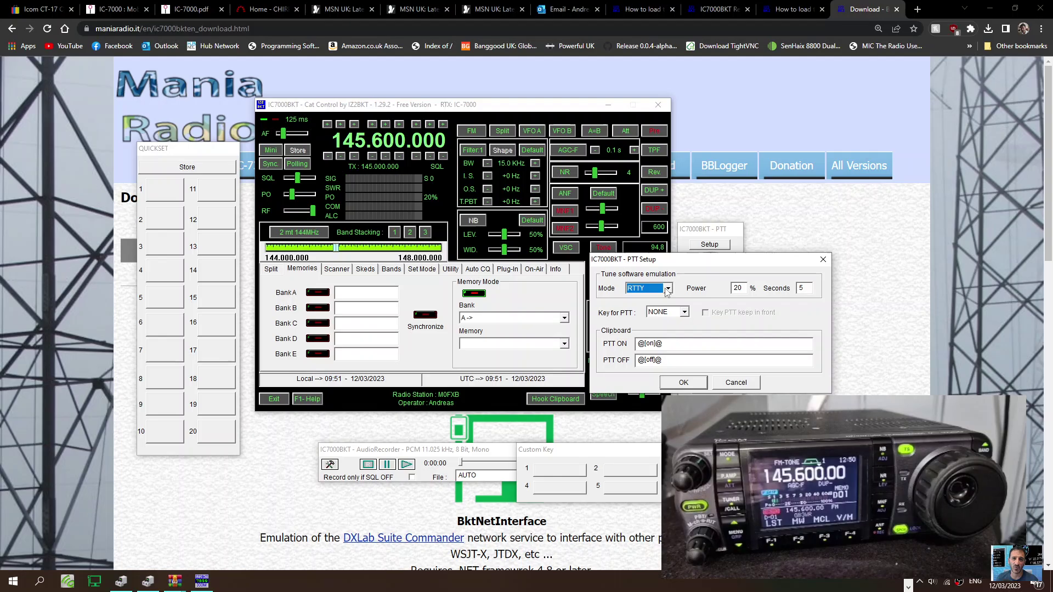
left_click(667, 290)
left_click(667, 290)
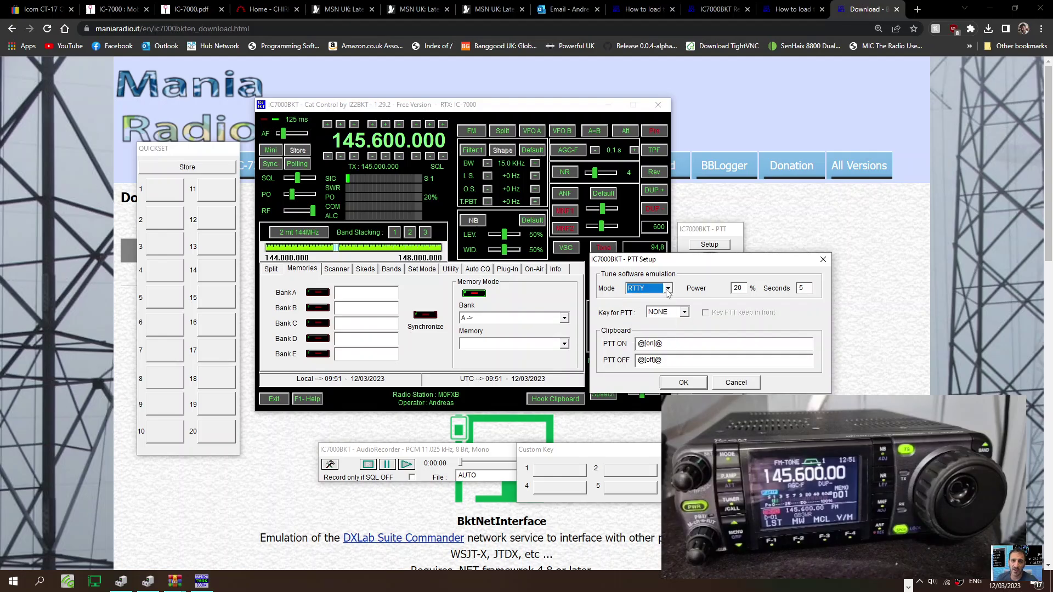
left_click(668, 290)
left_click(668, 290)
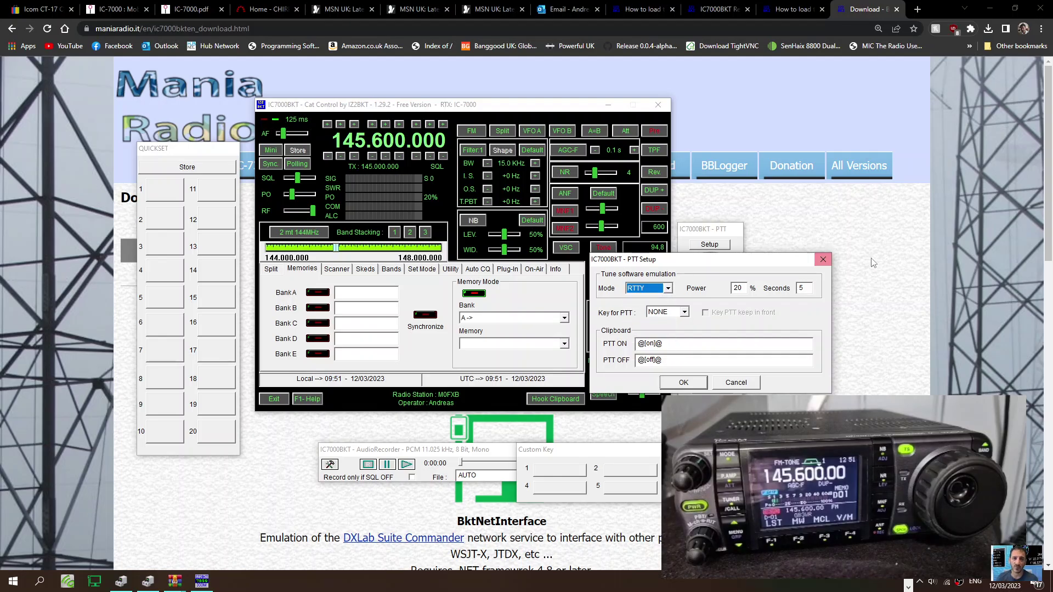
left_click(826, 262)
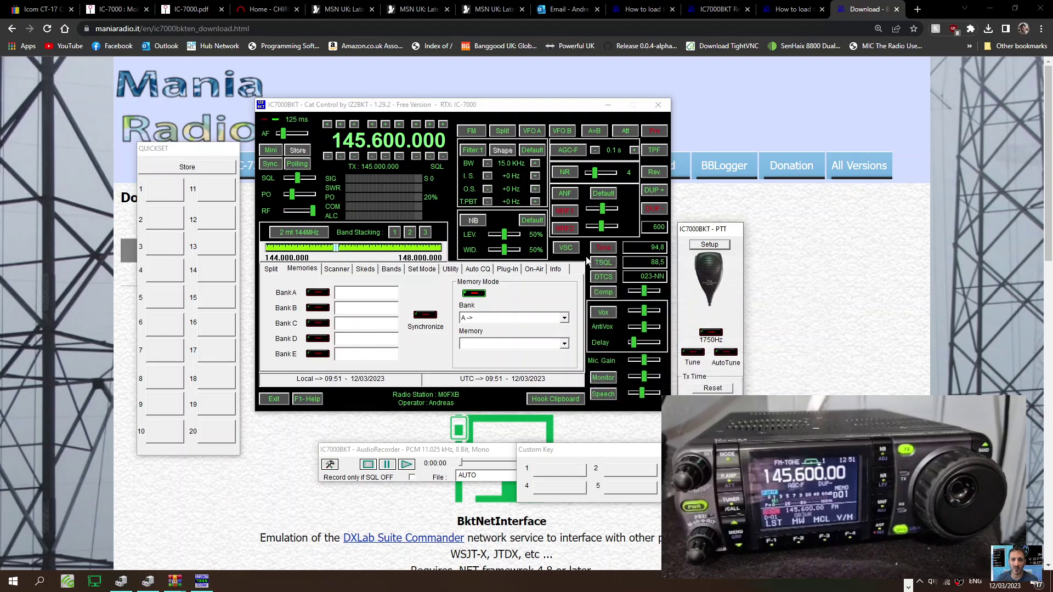
- Open memory bank D in a wider window and try to import its memories from MemD.csv
left_click(318, 338)
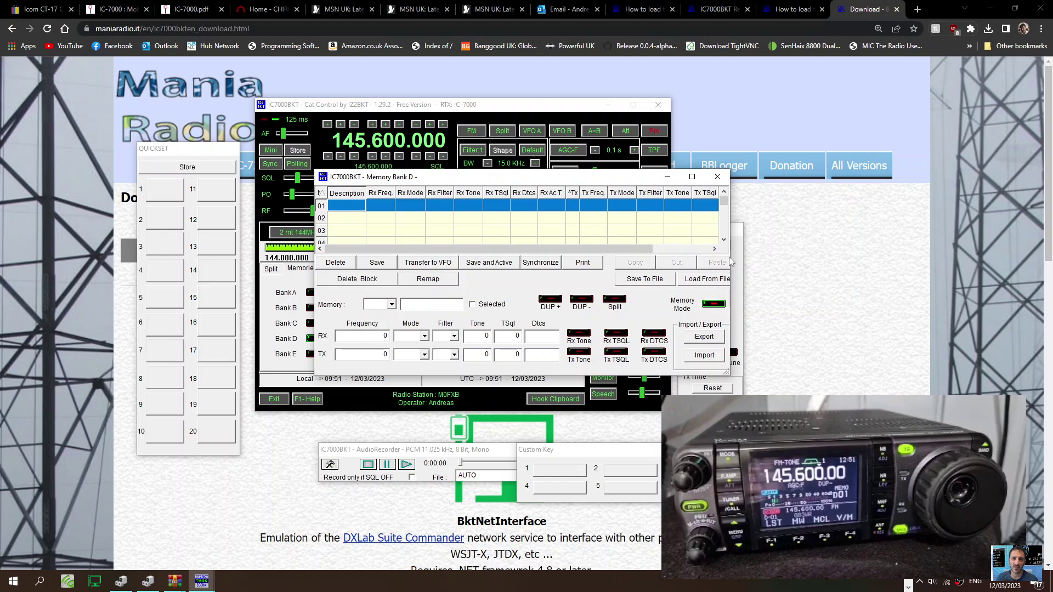
left_click_drag(734, 257, 774, 275)
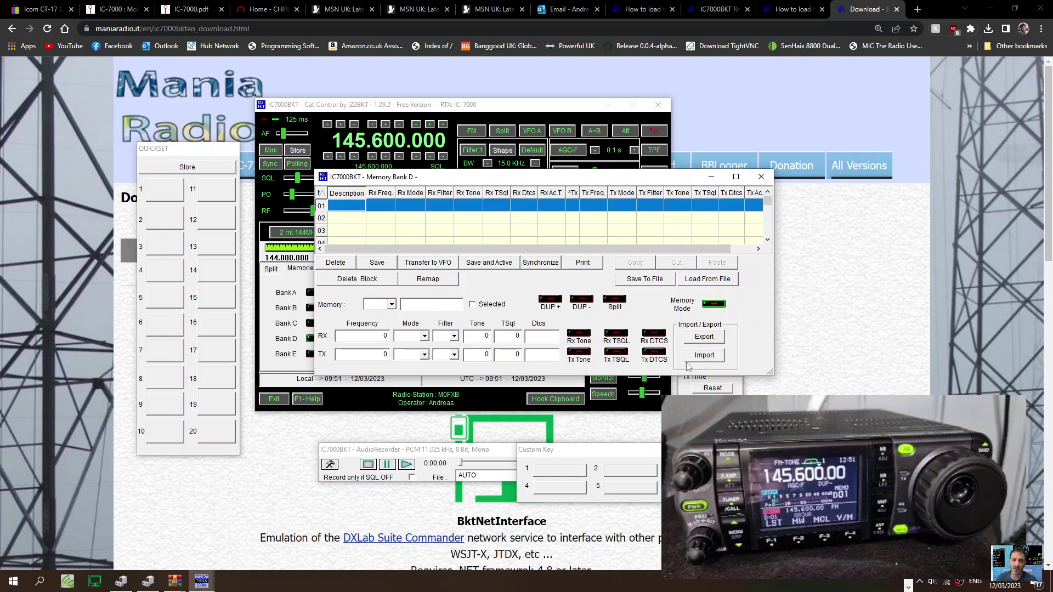
left_click(700, 356)
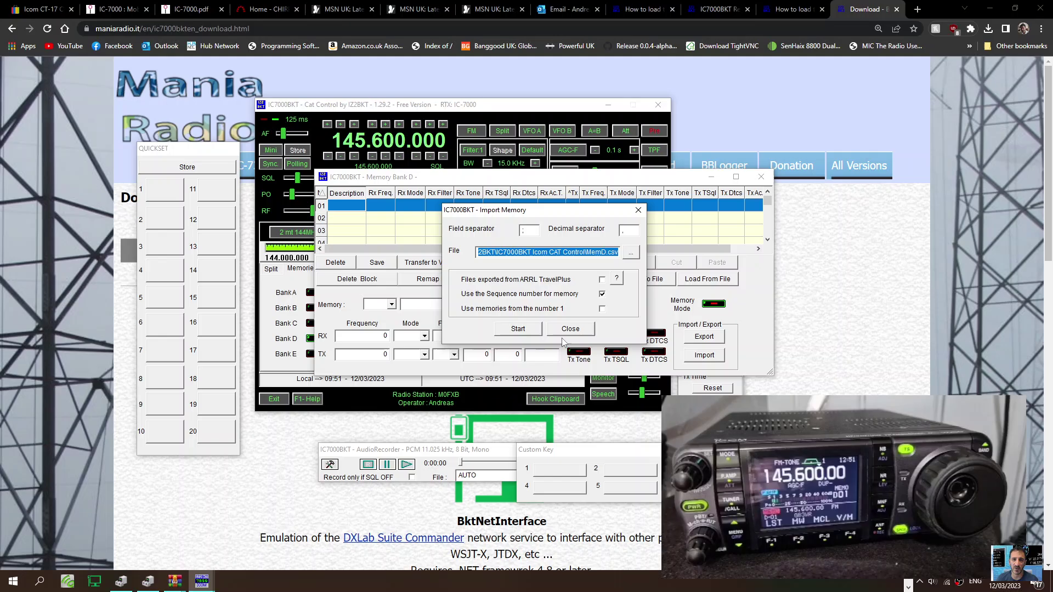
left_click(518, 330)
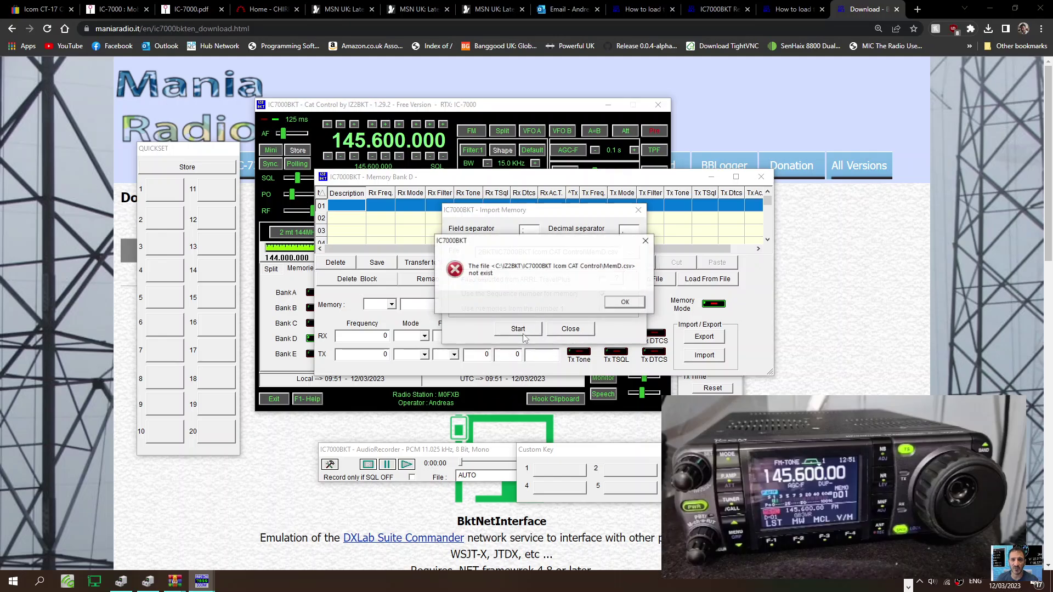
left_click(636, 302)
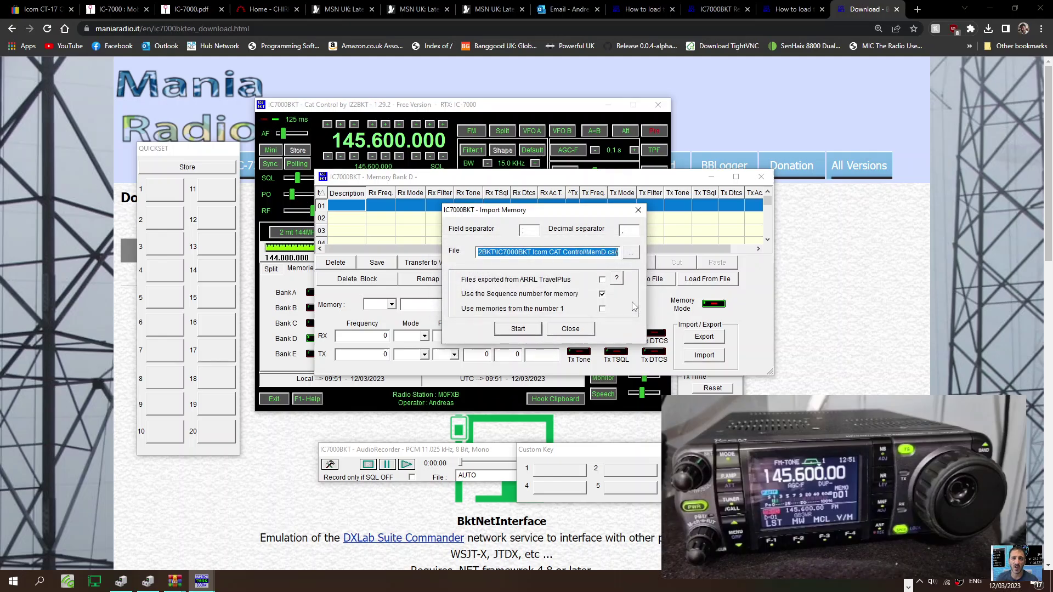
- Close the memory import and try the DUP+, DUP- and Split settings for the bank D memory entry, leaving Split on
left_click(638, 210)
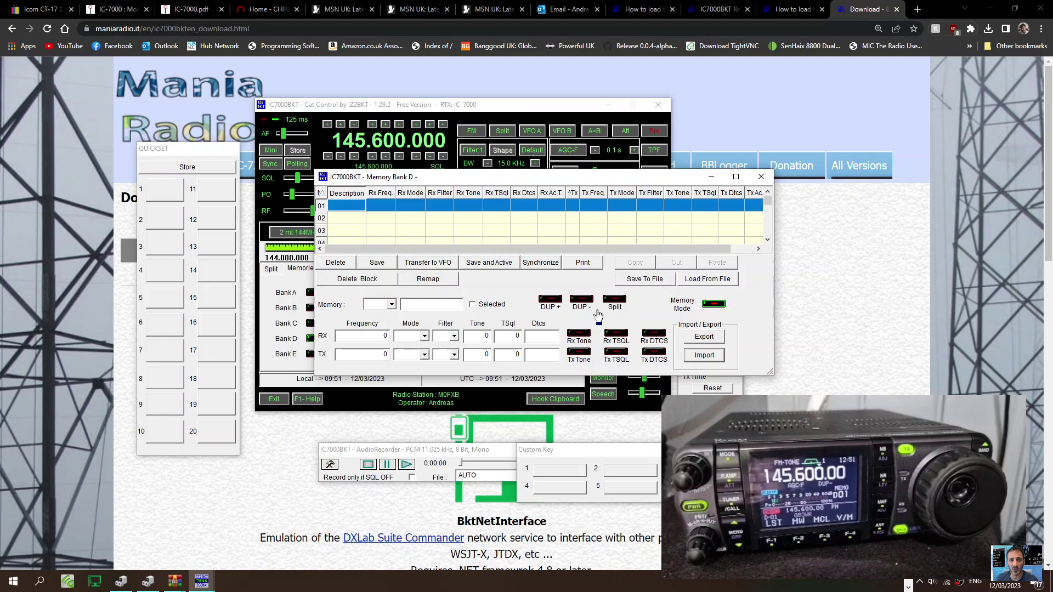
left_click(551, 299)
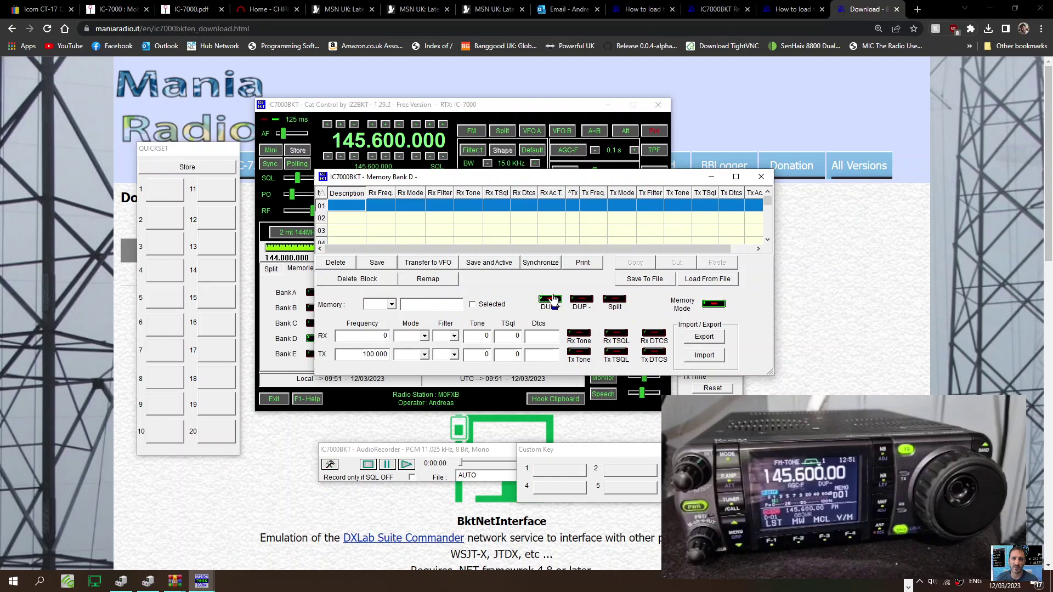
left_click(582, 300)
left_click(614, 299)
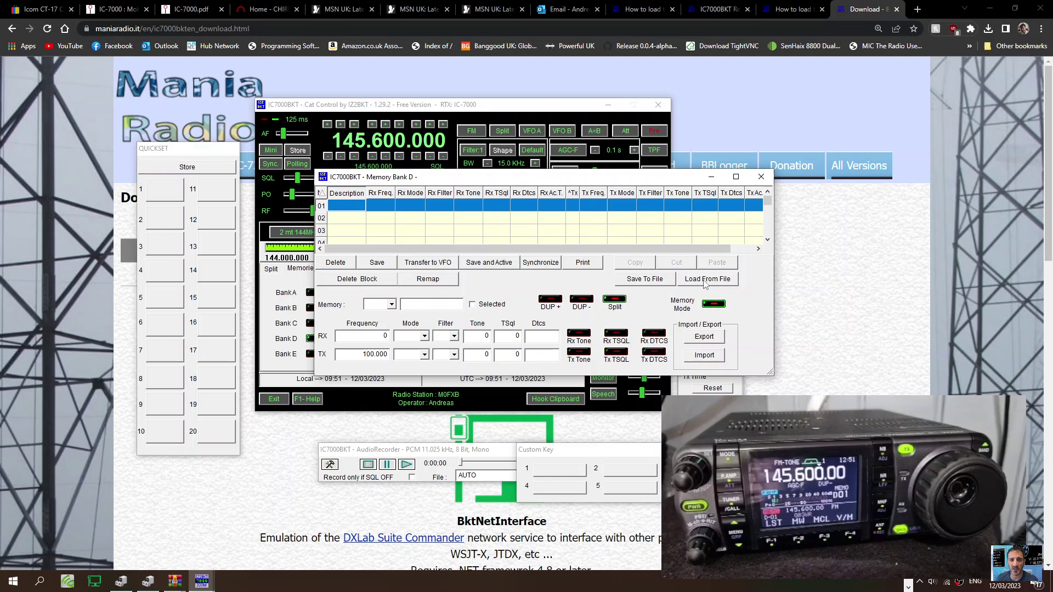
- Save memory bank D to a memory file named JJJJ in the IC7000BKT Icom CAT Control folder
left_click(646, 279)
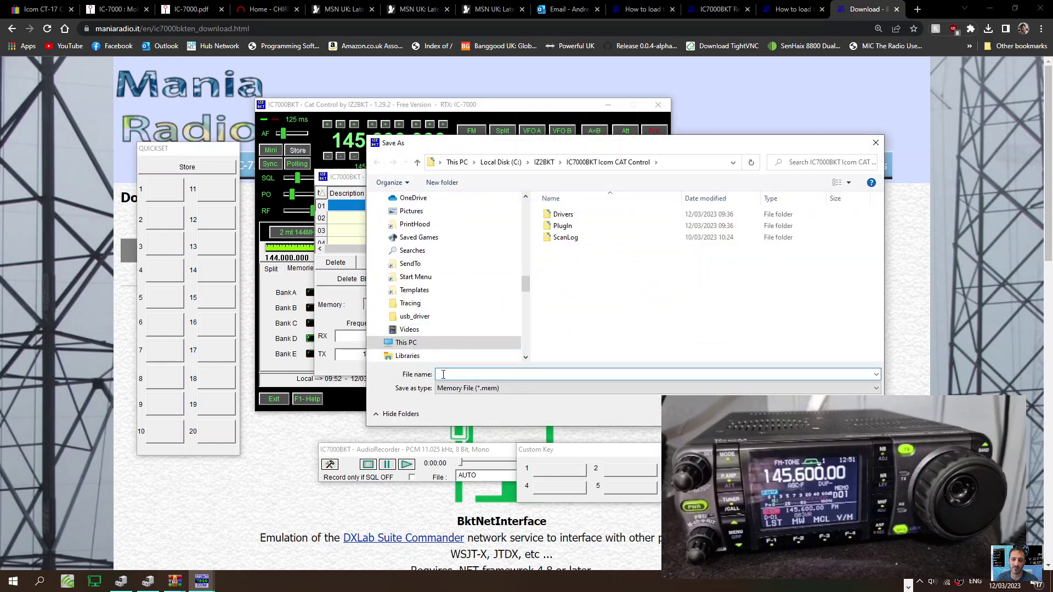
type("JJJJ")
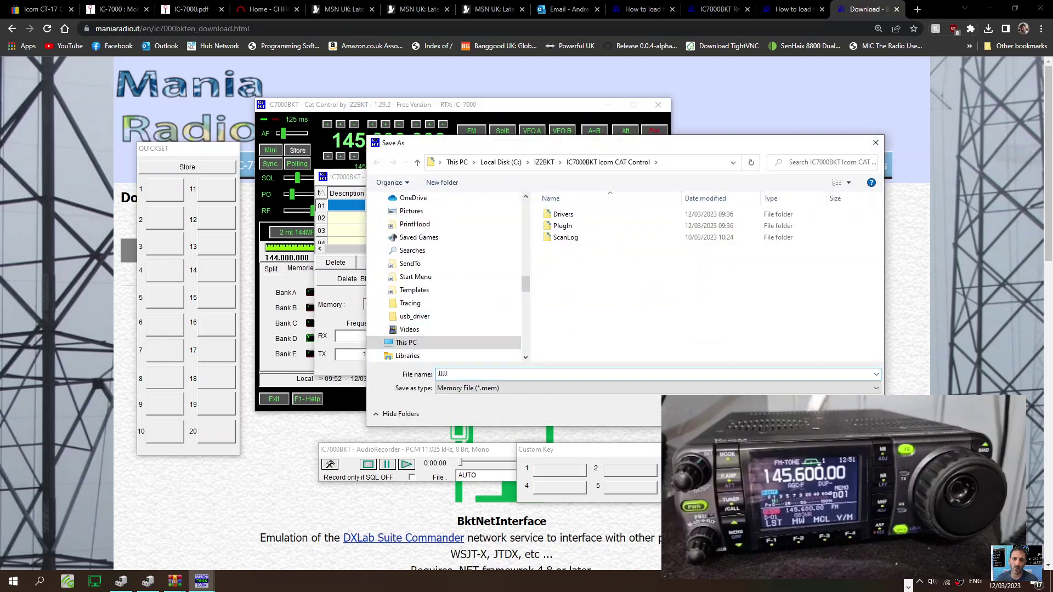
key("Return")
- Arrange the QUICKSET window, the main control window and the memory bank D table side by side
left_click_drag(521, 181, 743, 252)
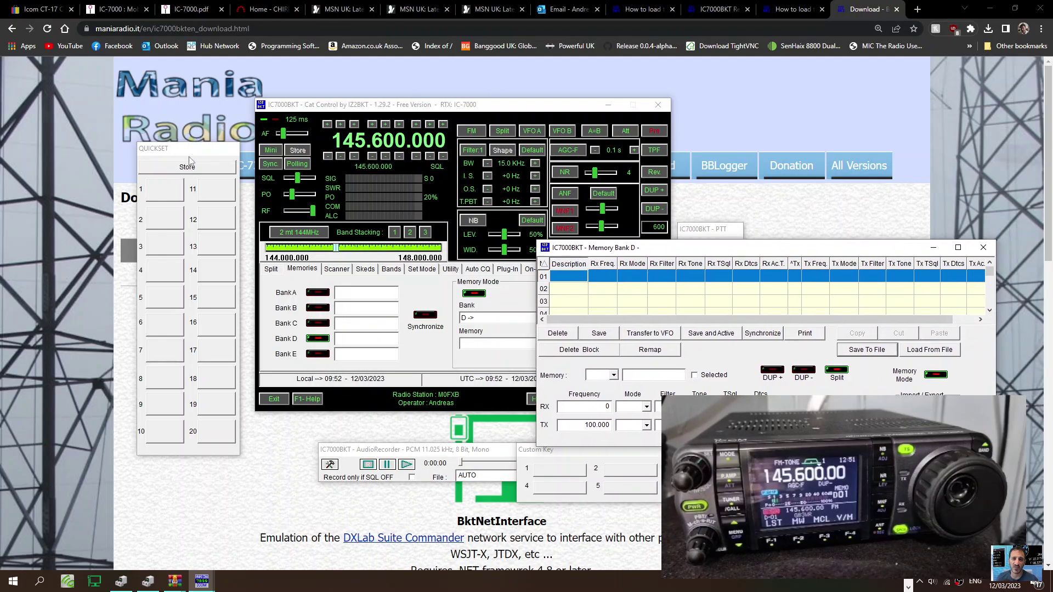
left_click_drag(189, 156, 108, 156)
left_click_drag(568, 106, 478, 86)
left_click_drag(764, 251, 811, 174)
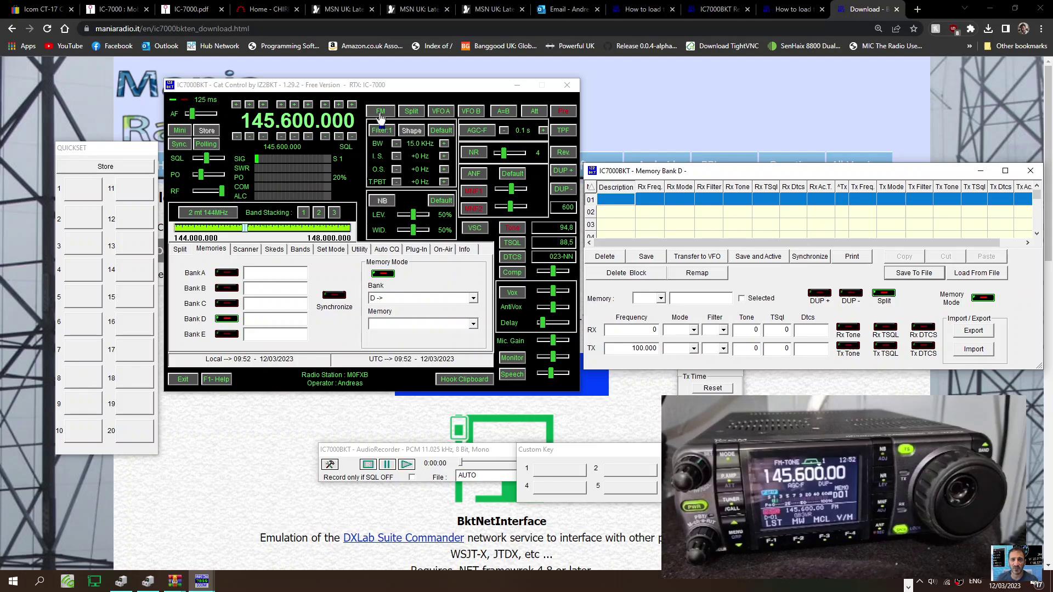
- Switch the radio from memory to VFO B and lower the power output to 5%
left_click(443, 112)
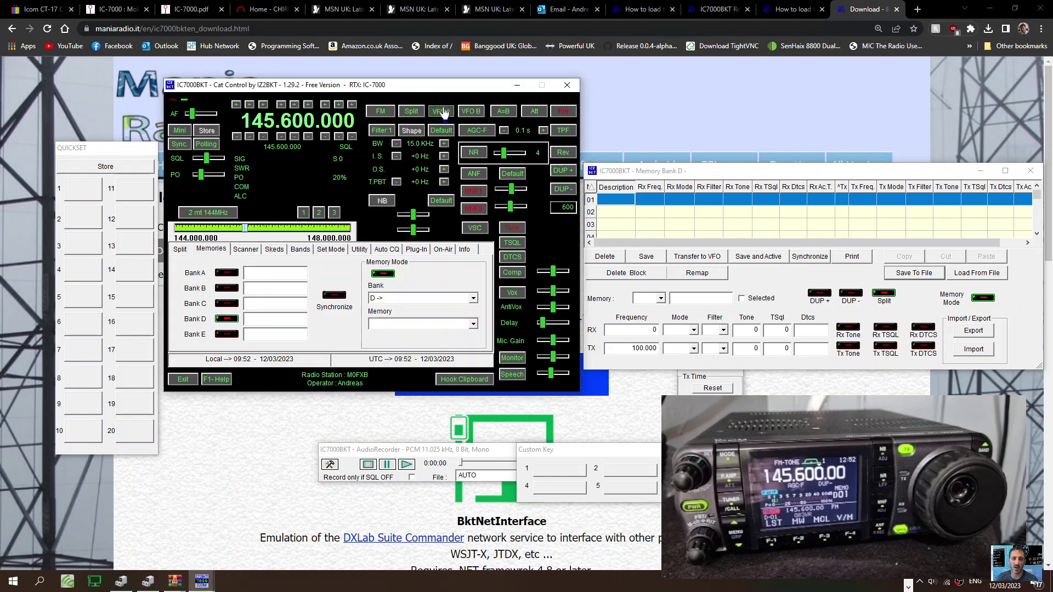
left_click(472, 112)
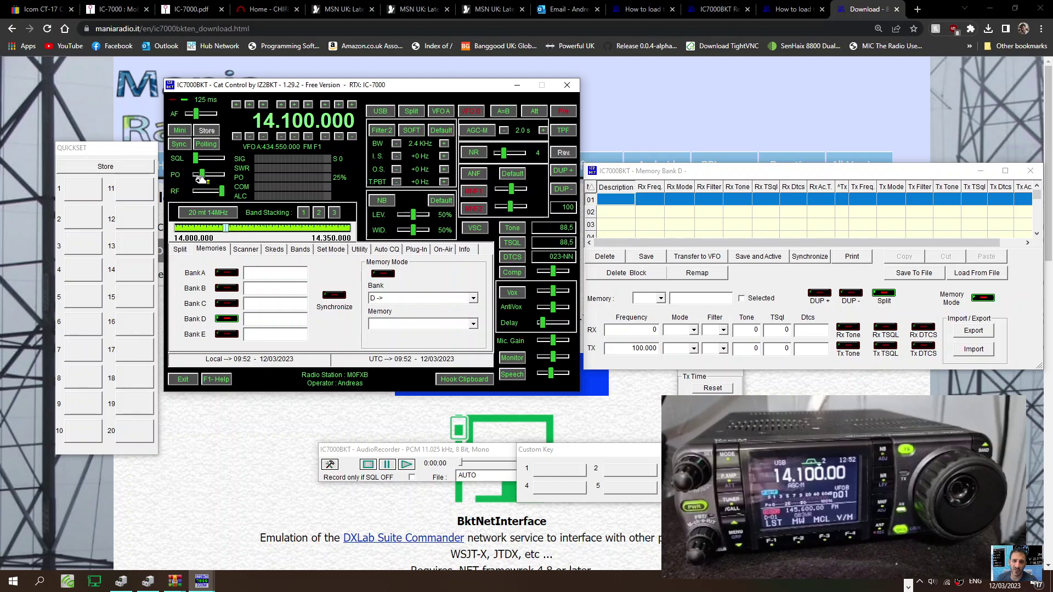
left_click_drag(201, 176, 196, 175)
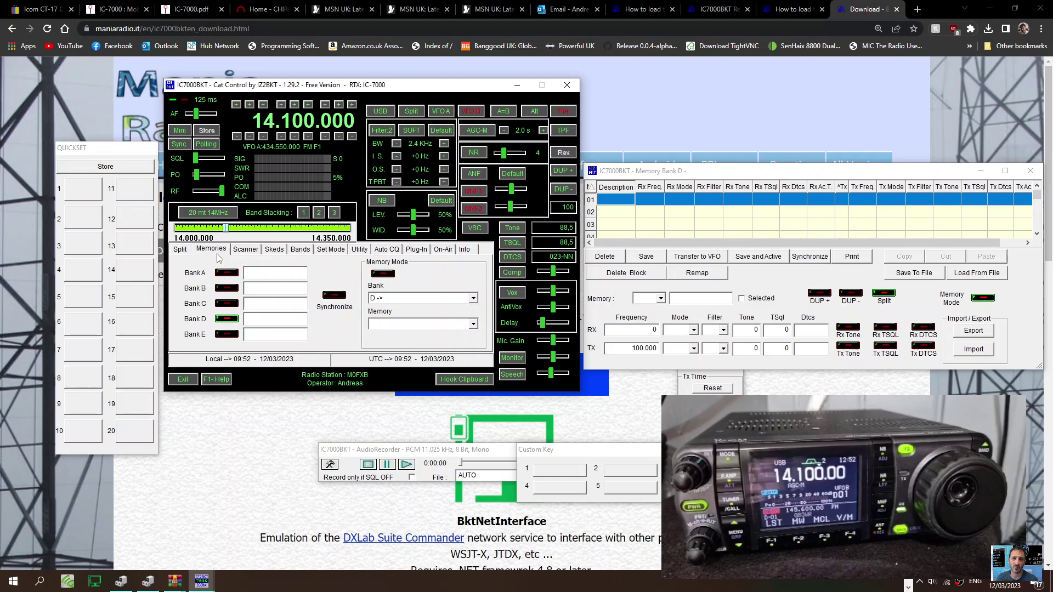
- Open the tables of memory banks C, B, A and E
left_click(186, 253)
left_click(206, 251)
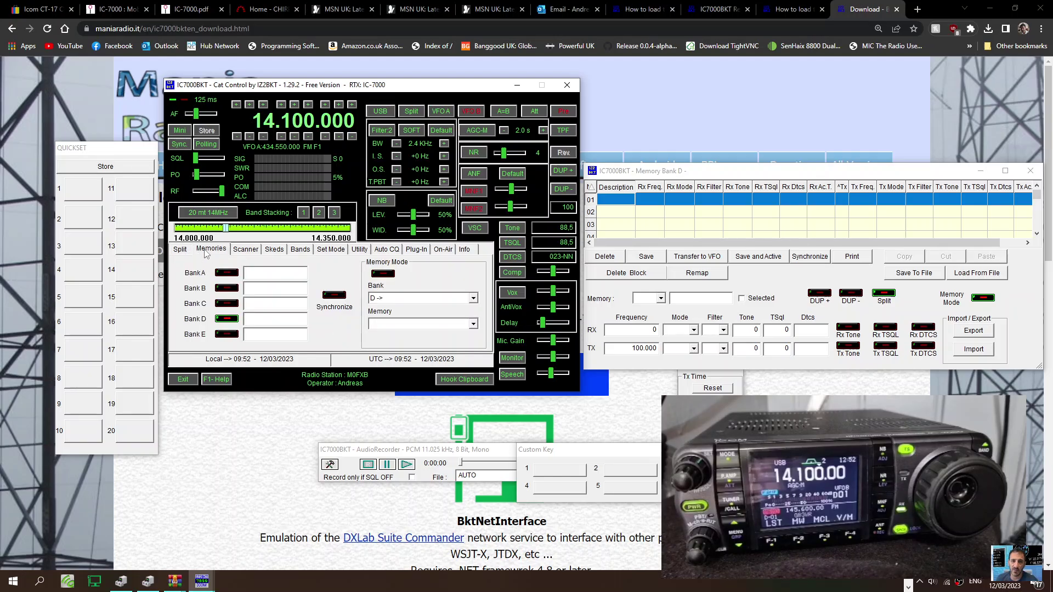
left_click(225, 303)
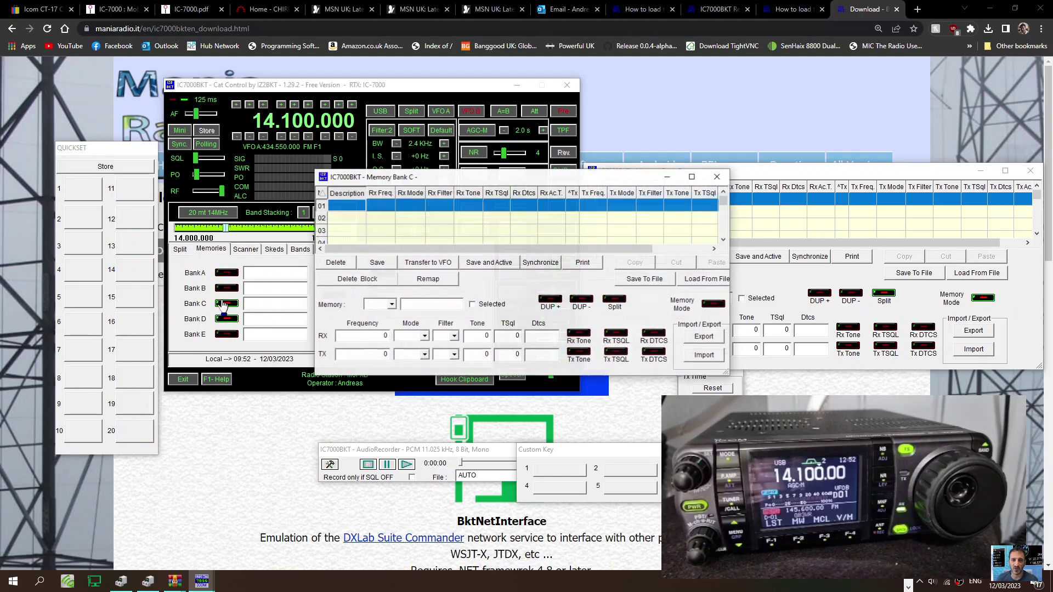
left_click(228, 289)
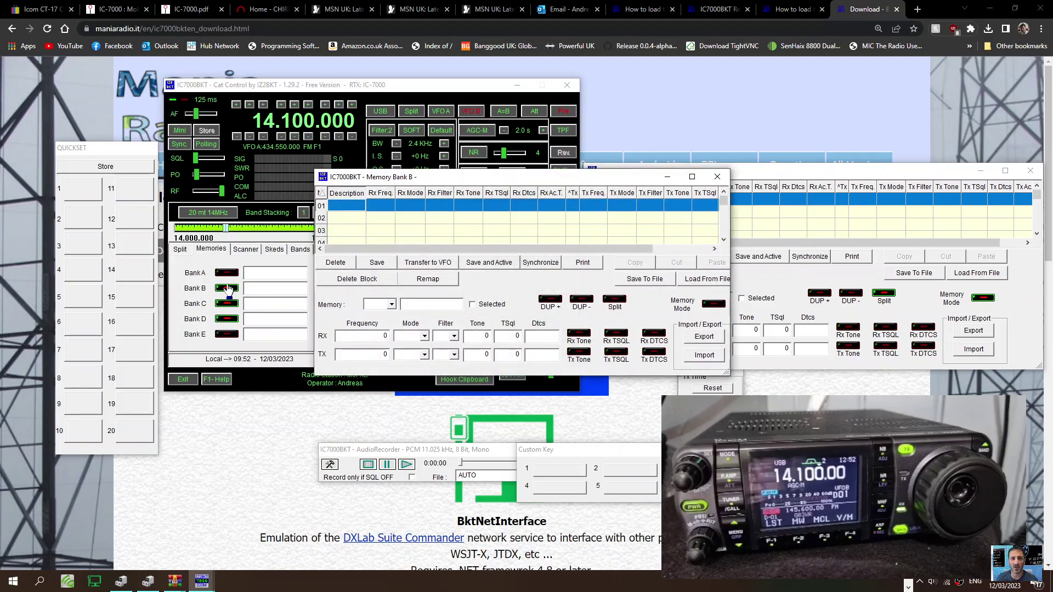
left_click(231, 274)
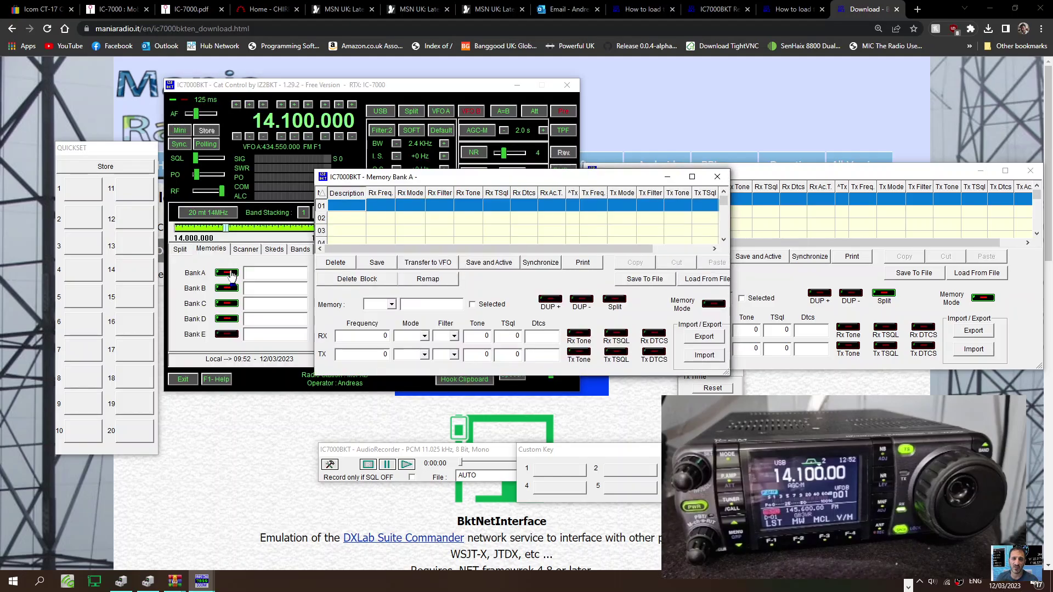
left_click(230, 334)
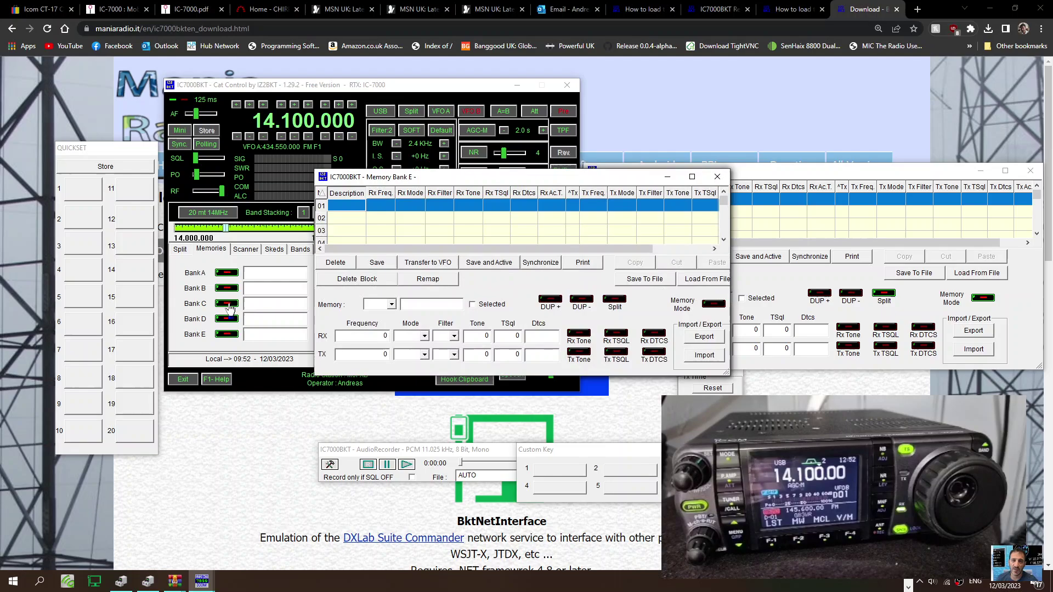
- Close and reopen the memory bank D table, move it higher up and look through its memory rows
left_click(228, 318)
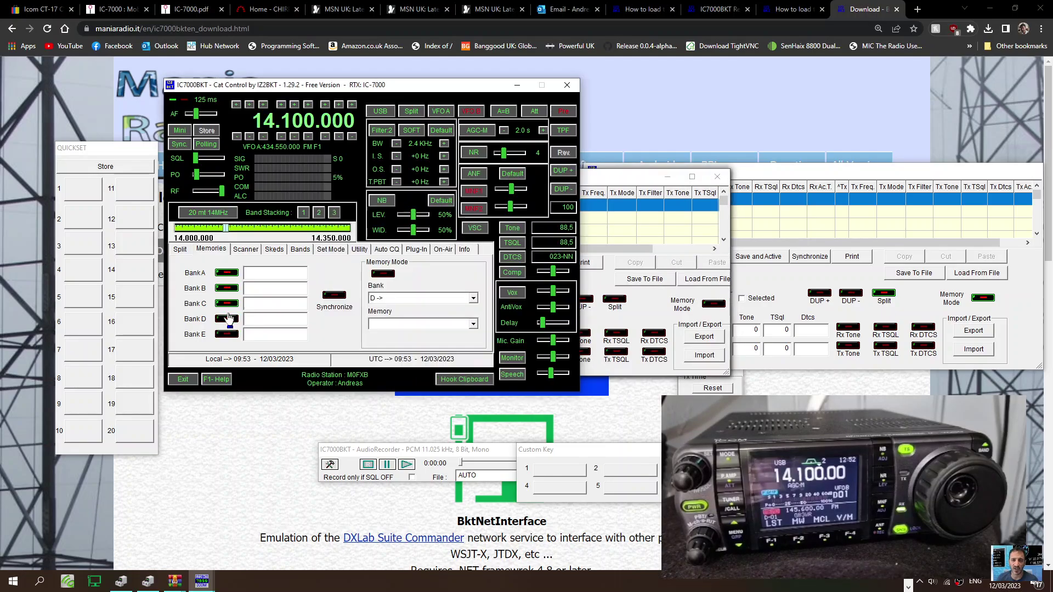
left_click(228, 318)
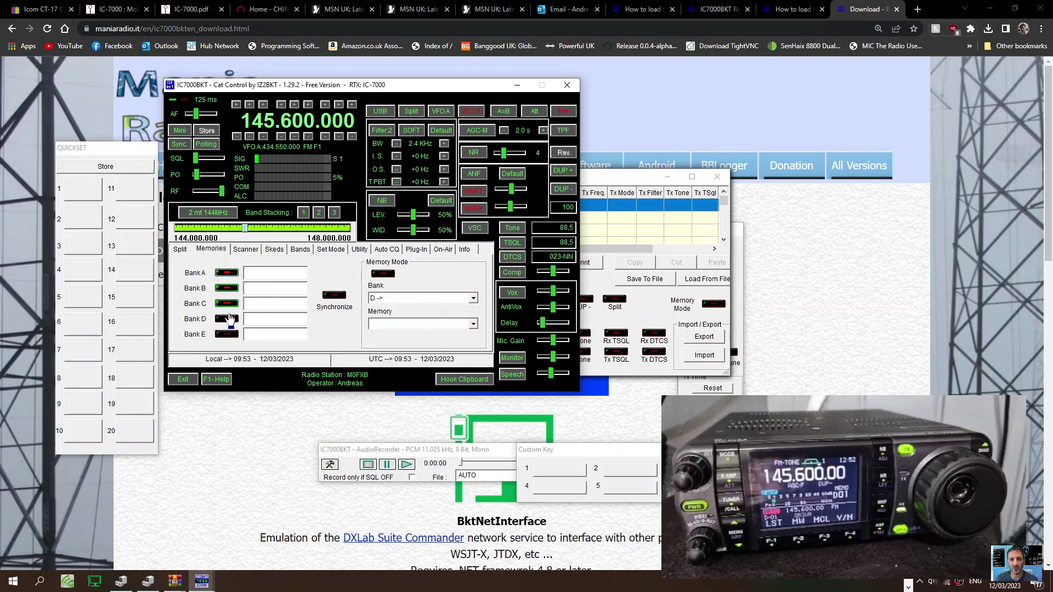
left_click(227, 319)
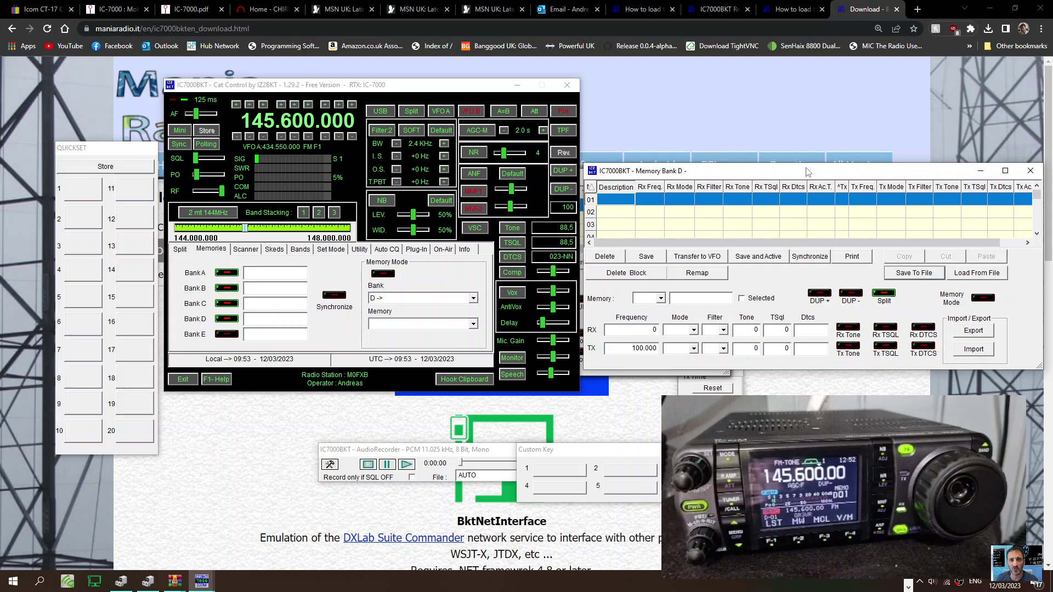
left_click_drag(806, 171, 769, 104)
scroll(770, 105, "down", 6)
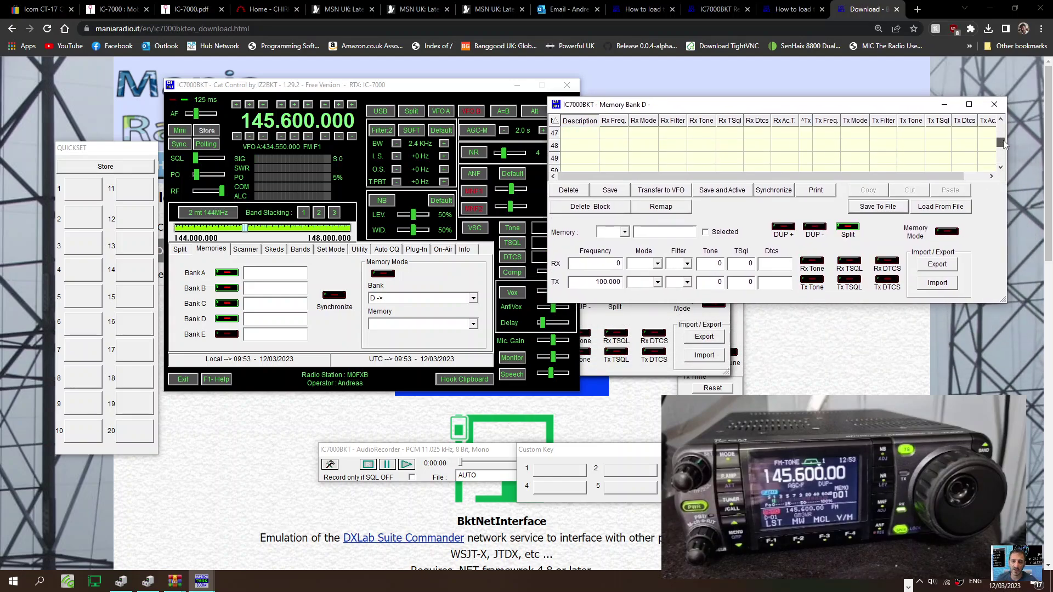
left_click_drag(1003, 140, 1006, 112)
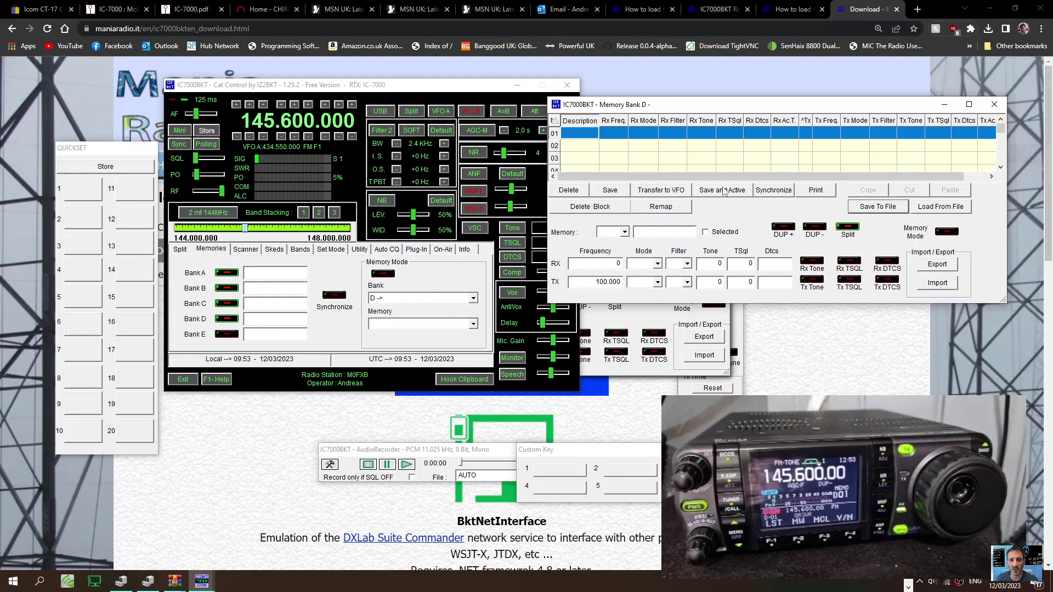
- Start synchronizing memory bank D and register the program by loading the registration key file from the Downloads folder
left_click(781, 193)
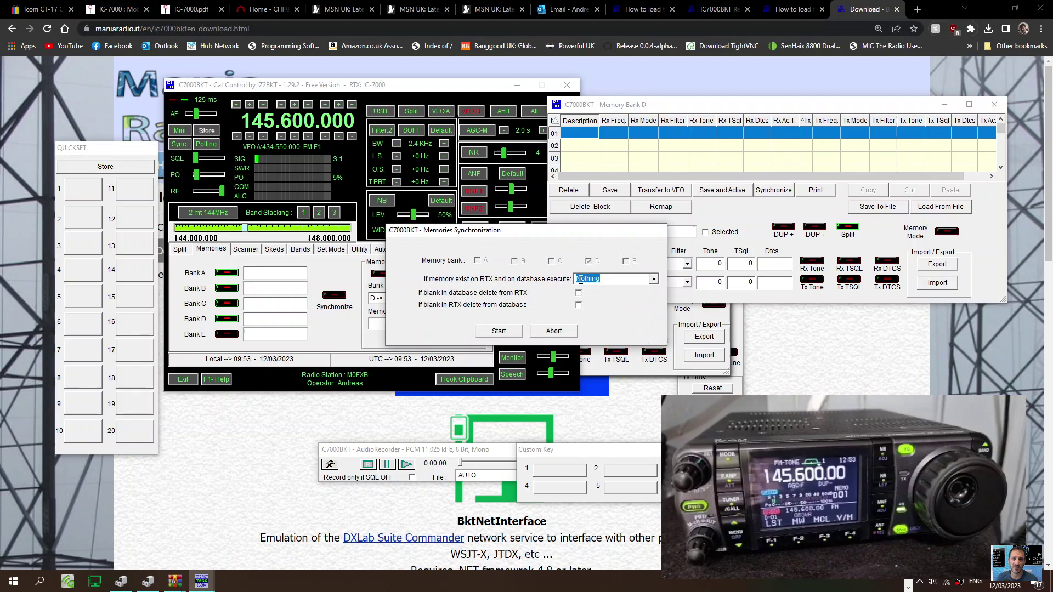
left_click(506, 334)
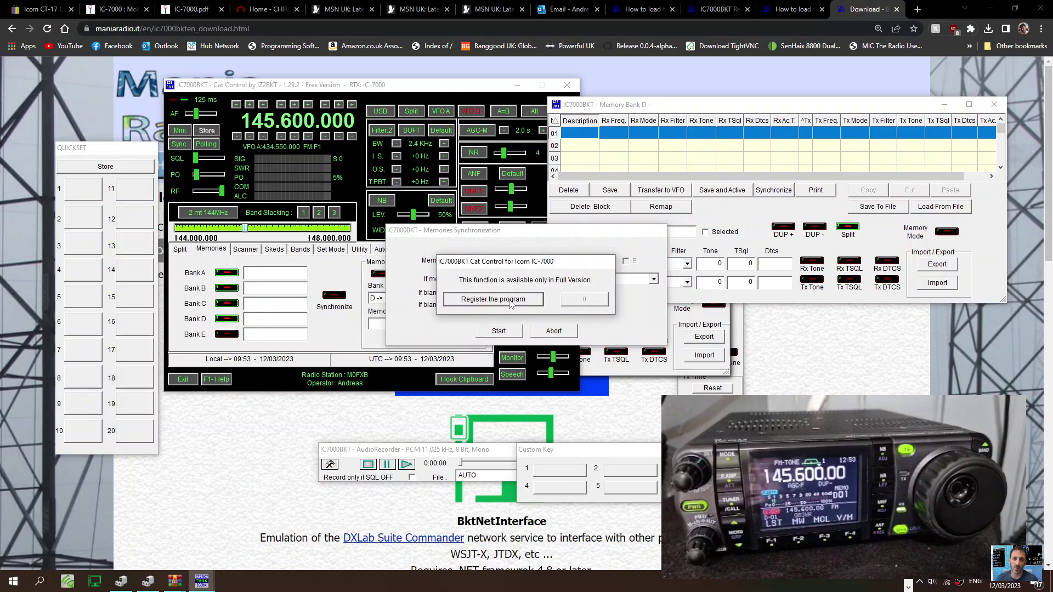
left_click(512, 304)
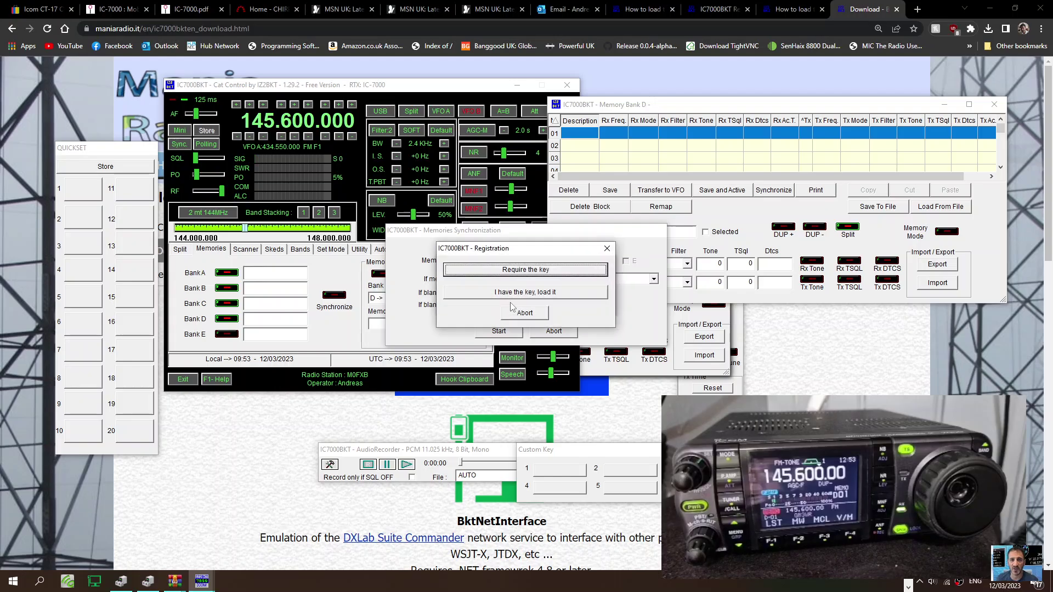
left_click(515, 292)
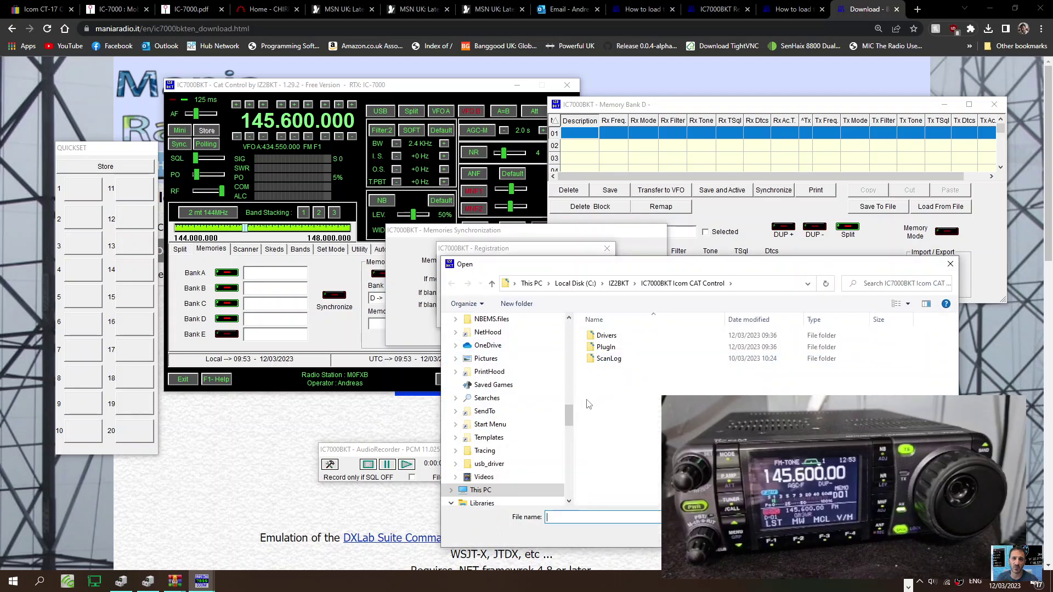
left_click_drag(573, 419, 571, 334)
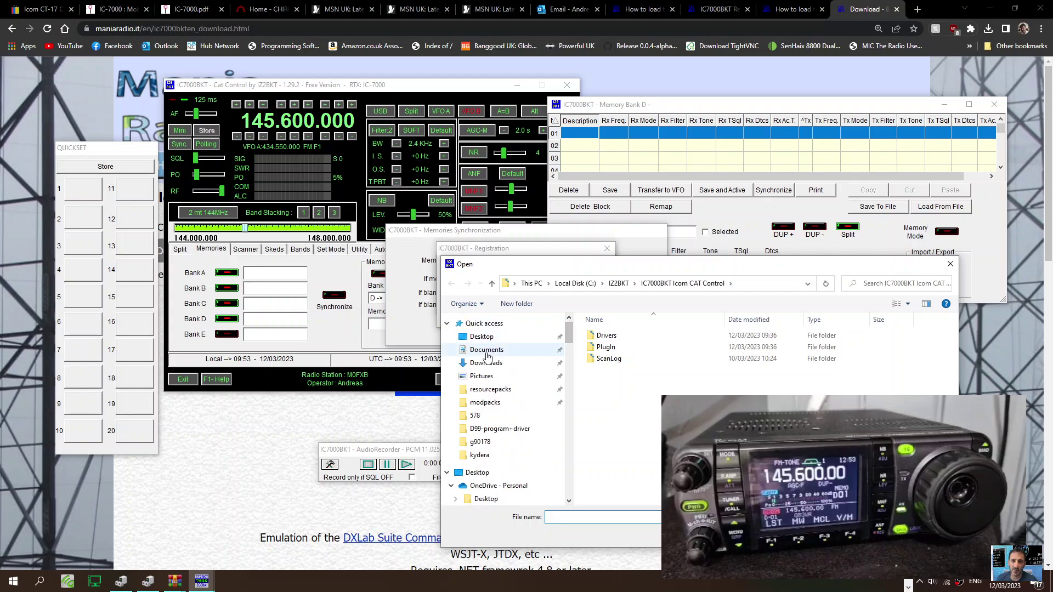
left_click(485, 363)
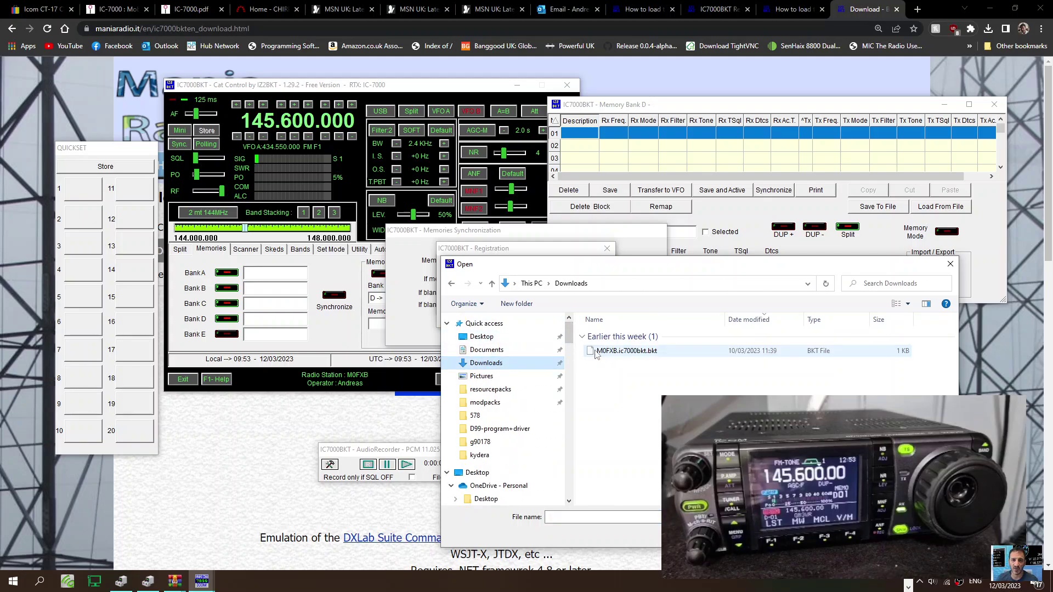
double_click(616, 350)
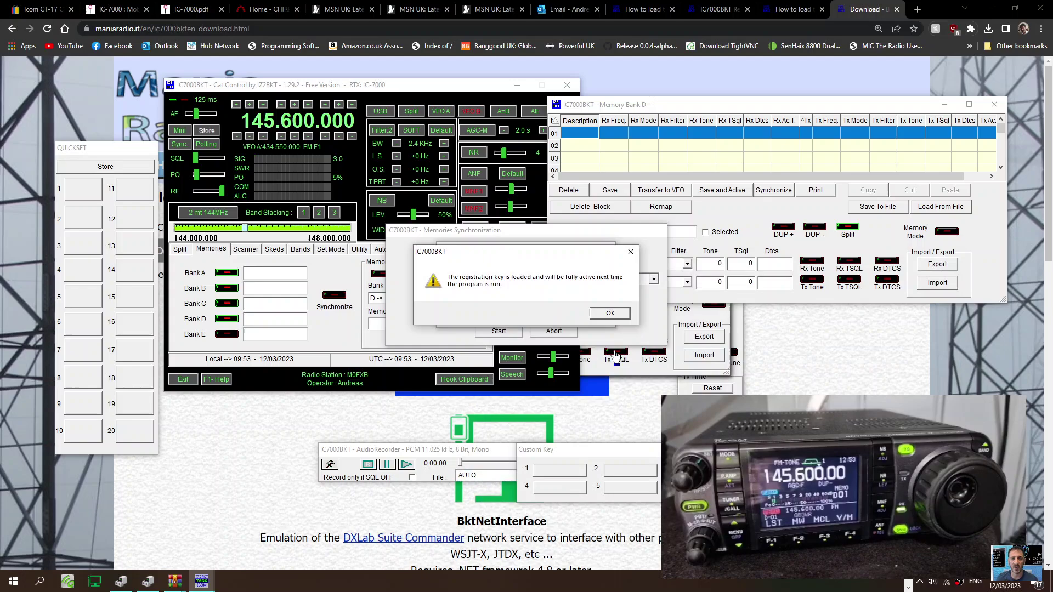
left_click(609, 313)
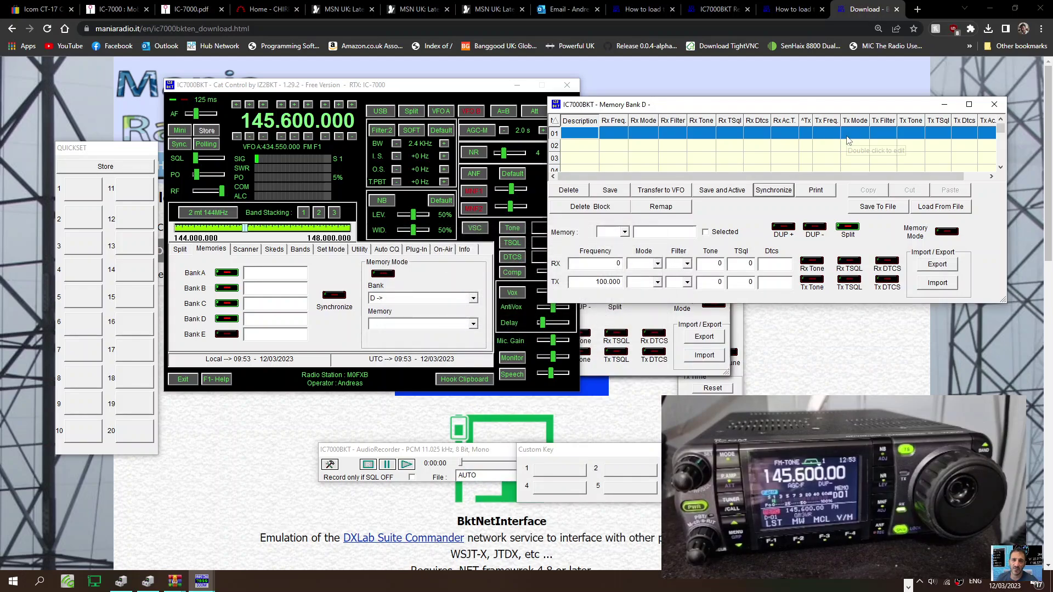
- Try again to synchronize memory bank D with existing memories set to Nothing, and dismiss the registration request
left_click(772, 190)
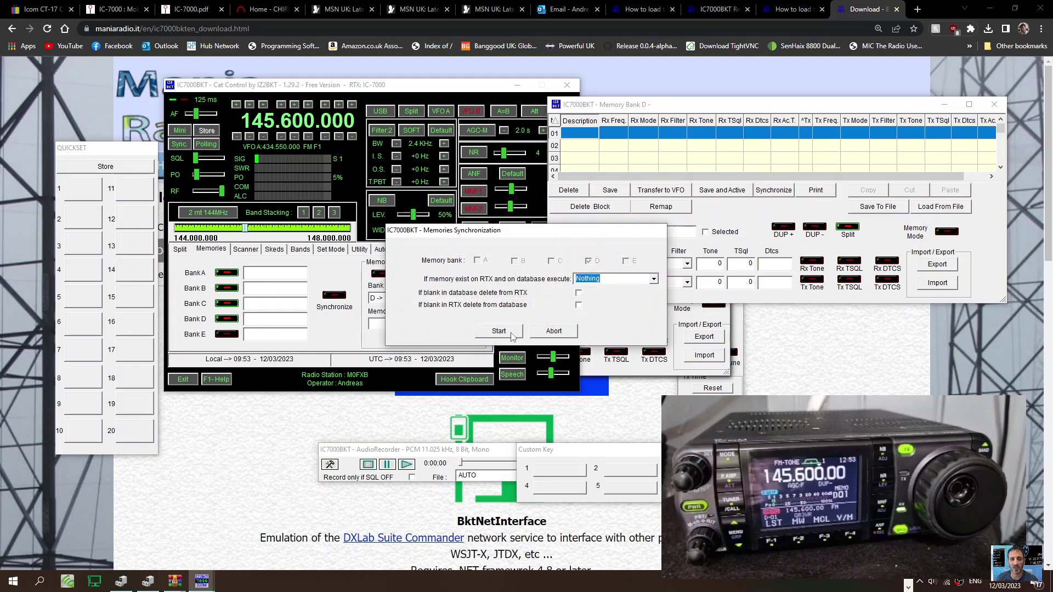
left_click(499, 332)
left_click(509, 305)
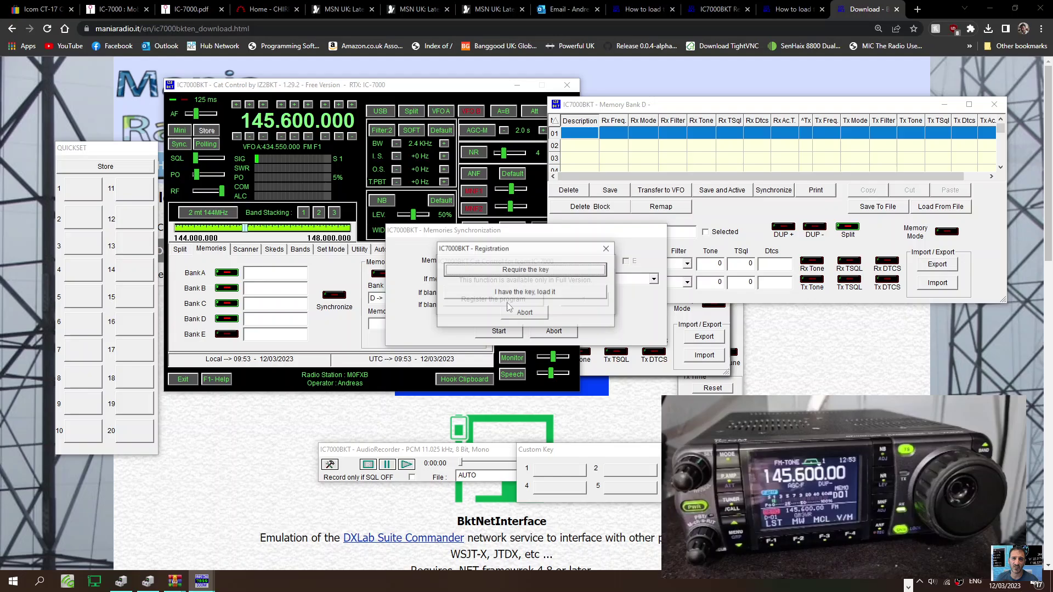
left_click(608, 250)
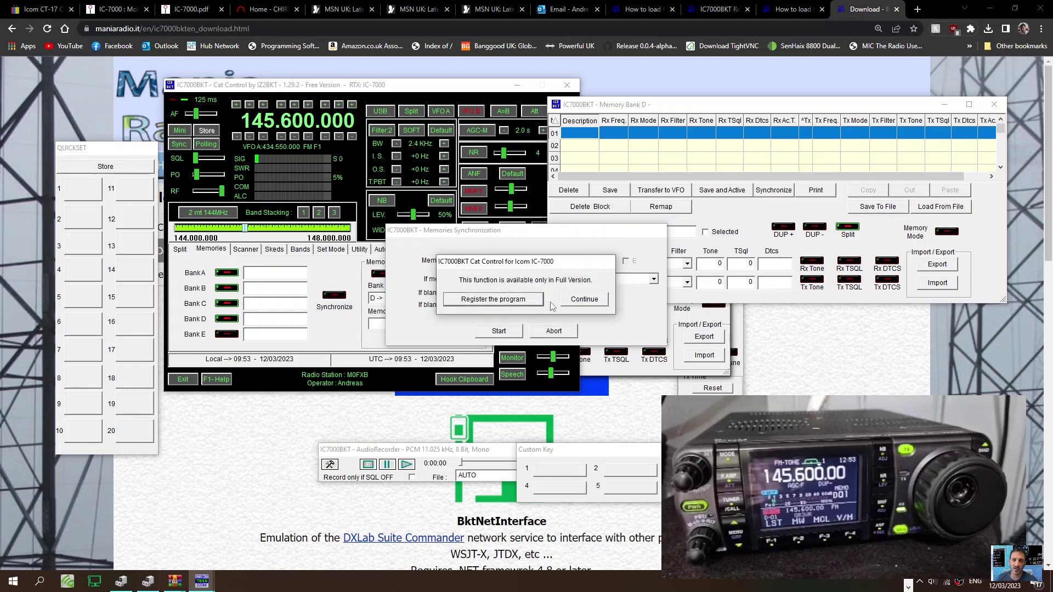
left_click(596, 302)
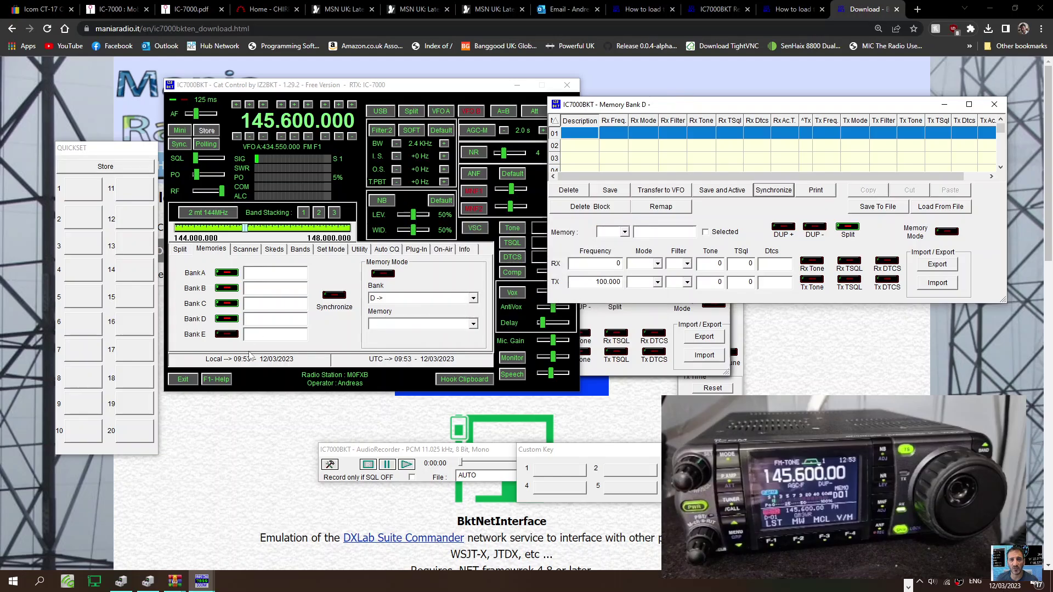
- Exit the IC7000BKT program and start it again
left_click(181, 380)
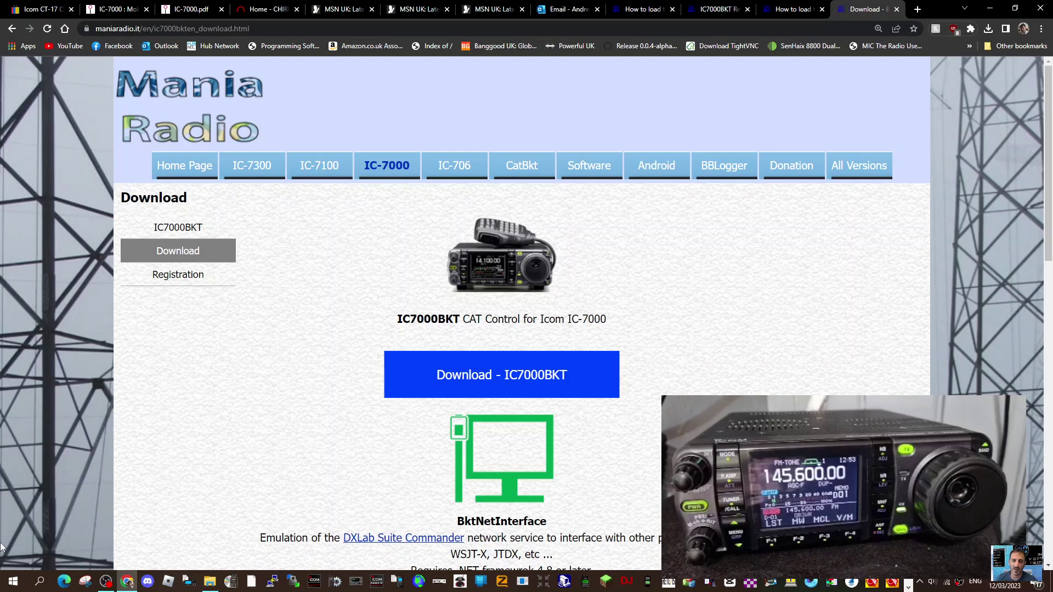
left_click(13, 580)
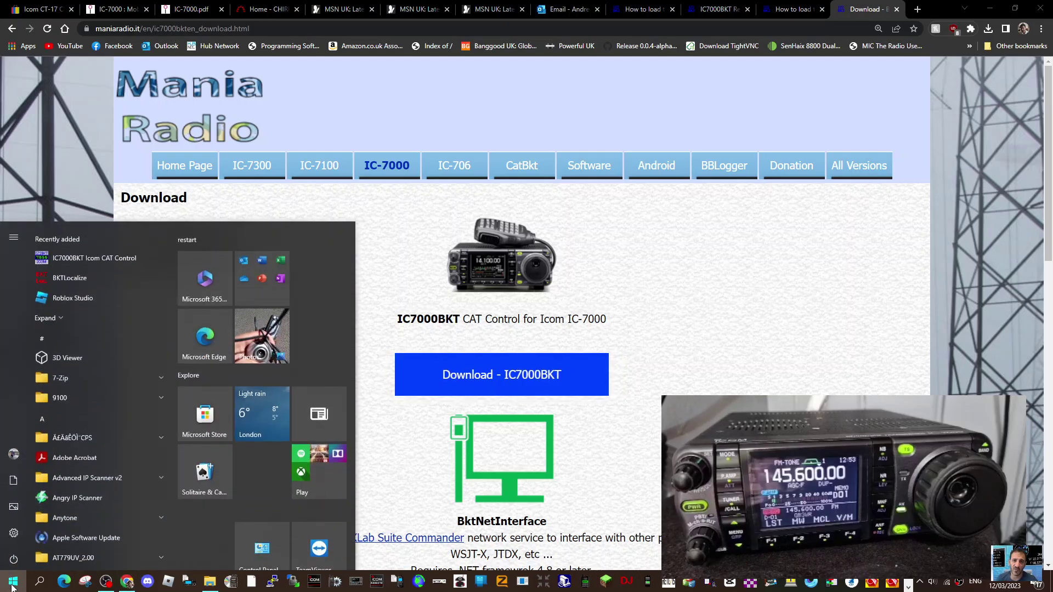
left_click(83, 253)
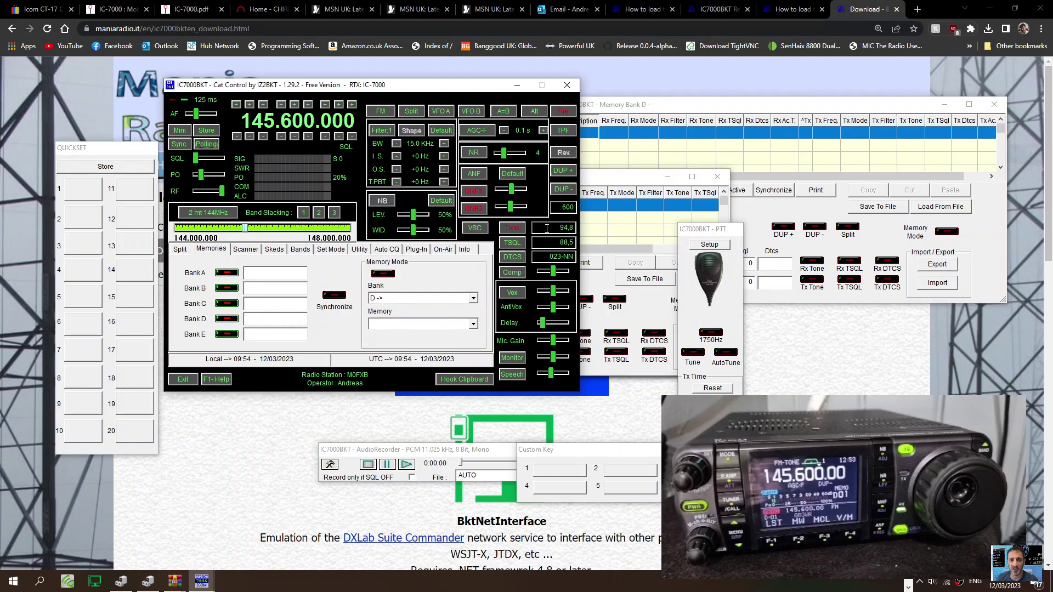
- Close the memory bank E table and move the memory bank D table lower, partly over the main radio window
left_click(632, 182)
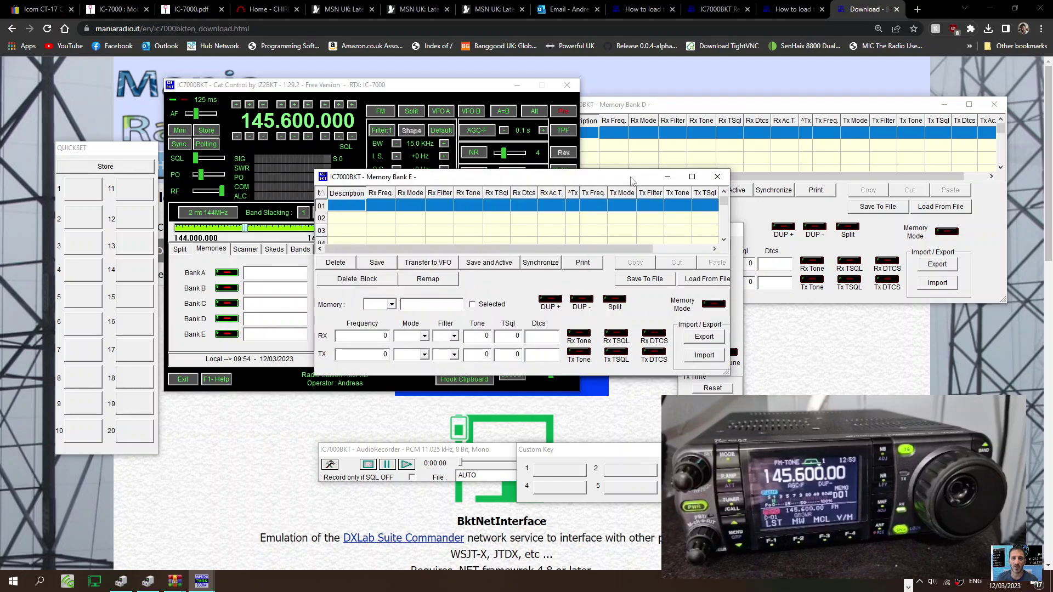
left_click(718, 177)
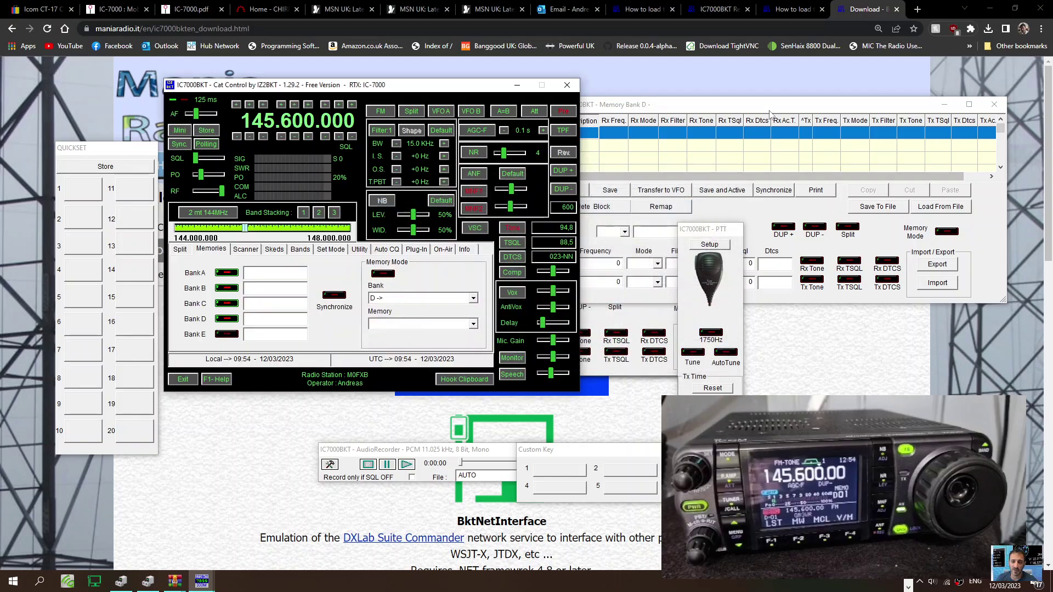
left_click(770, 109)
left_click_drag(771, 109, 616, 185)
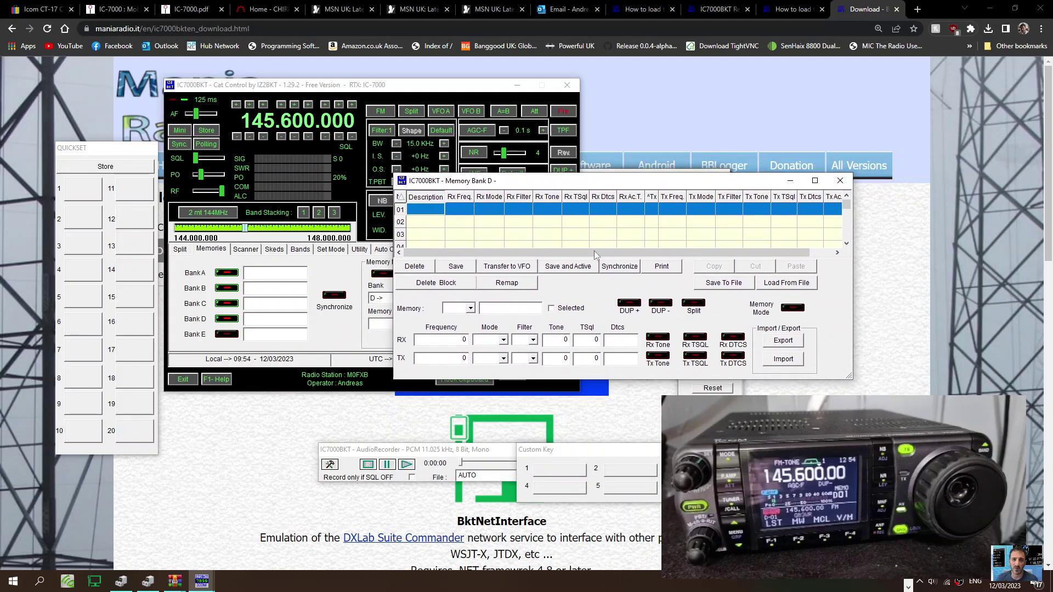
- Try to synchronize memory bank D with existing memories set to Nothing, and dismiss the registration requests
left_click(620, 267)
left_click(515, 331)
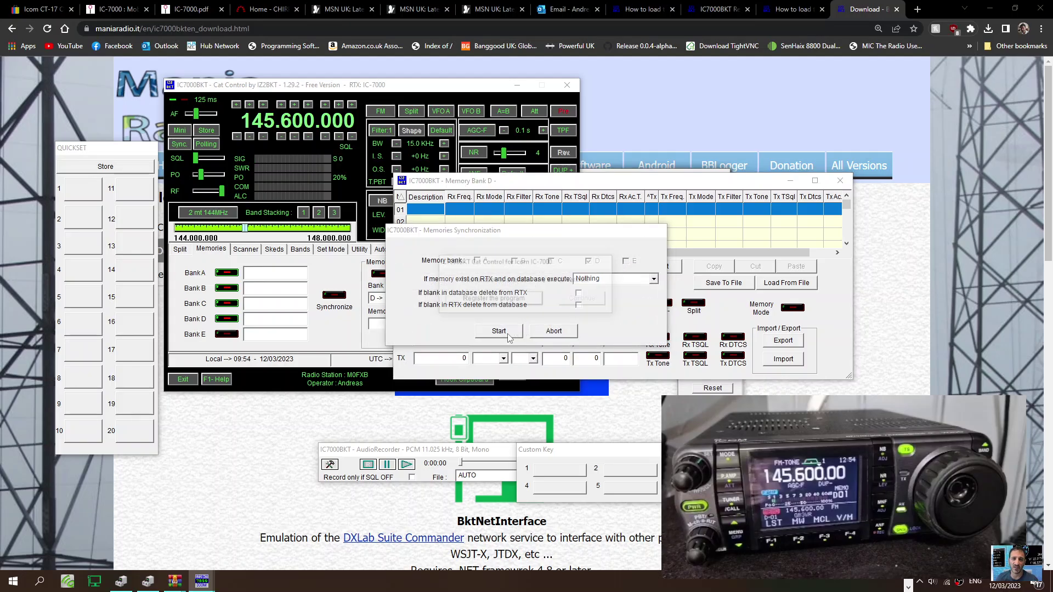
left_click(592, 301)
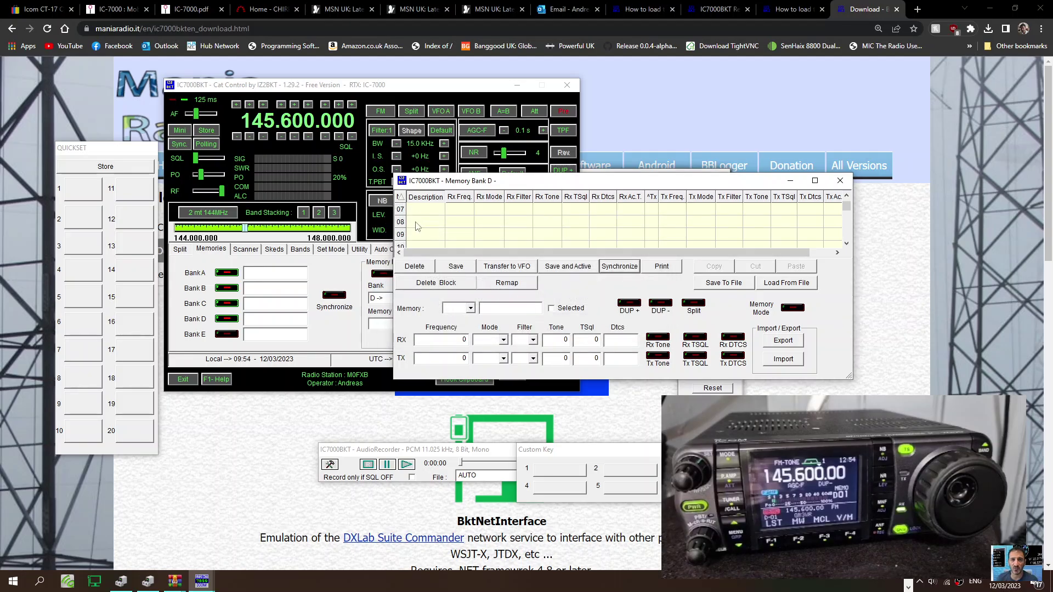
left_click(459, 198)
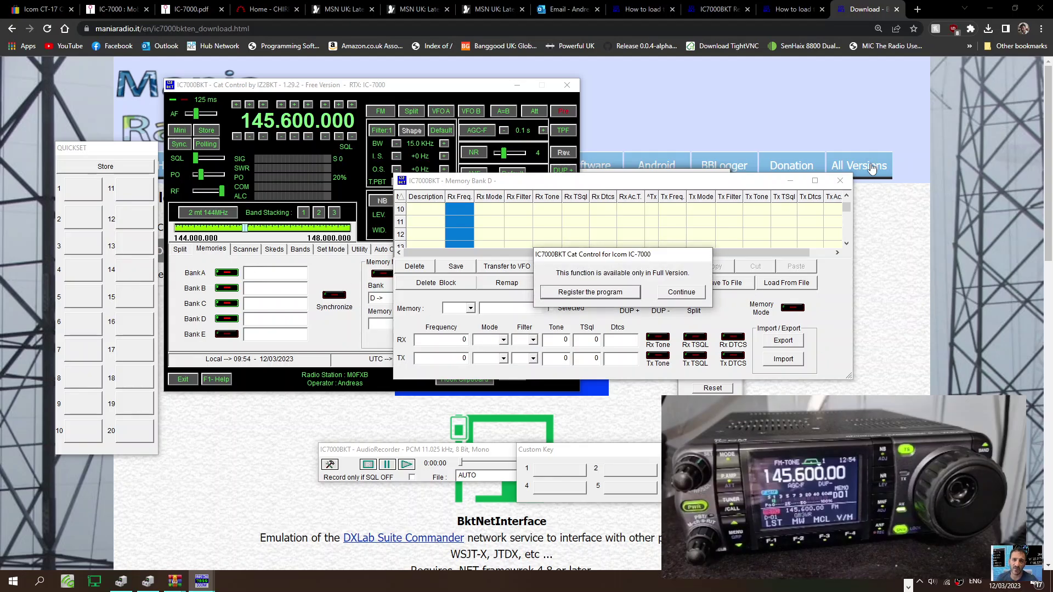
left_click(680, 292)
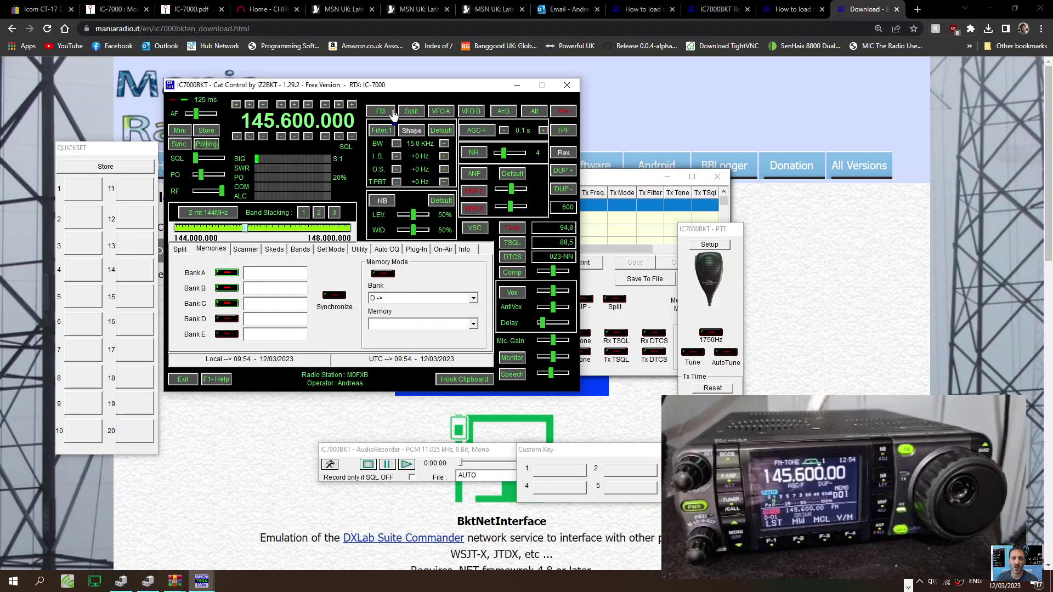
- Turn on split operation, toggle the DUP- shift and view the split settings
left_click(409, 112)
left_click(560, 192)
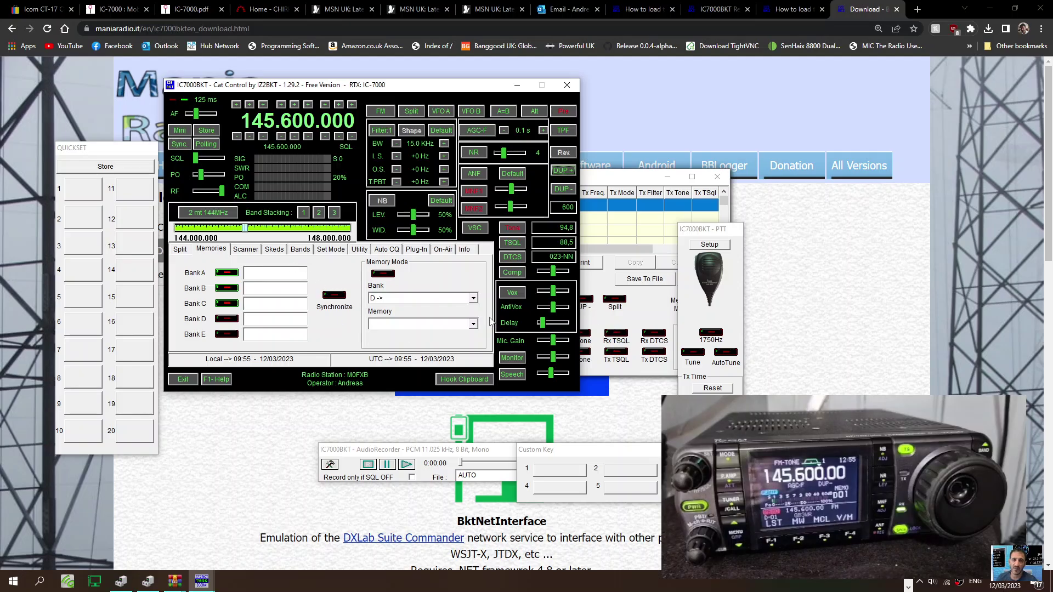
left_click(183, 251)
- Choose memory 01 of bank D for memory mode and toggle the clipboard hook
left_click(208, 250)
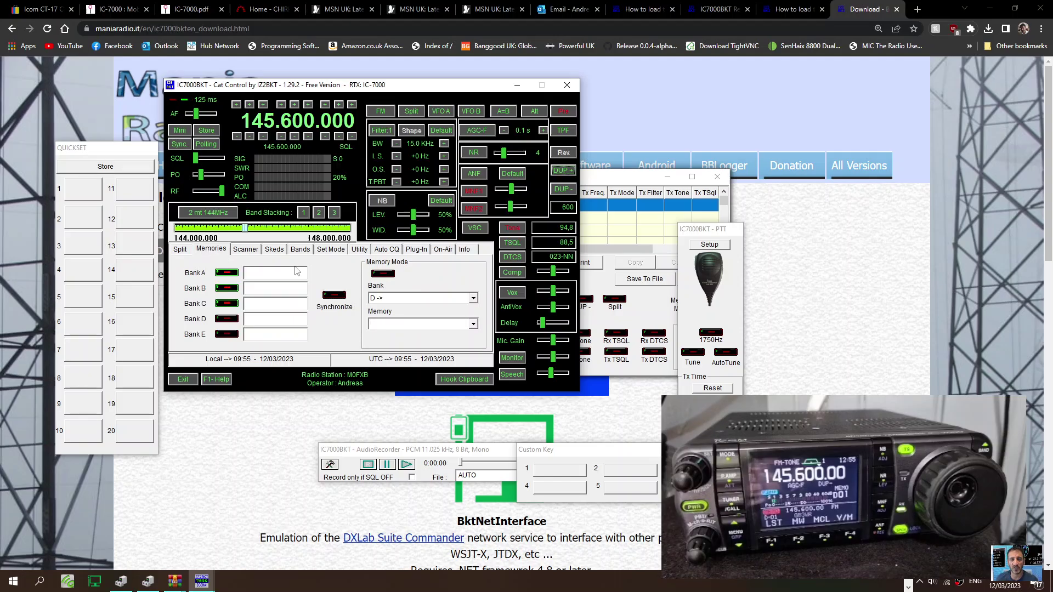
left_click(474, 324)
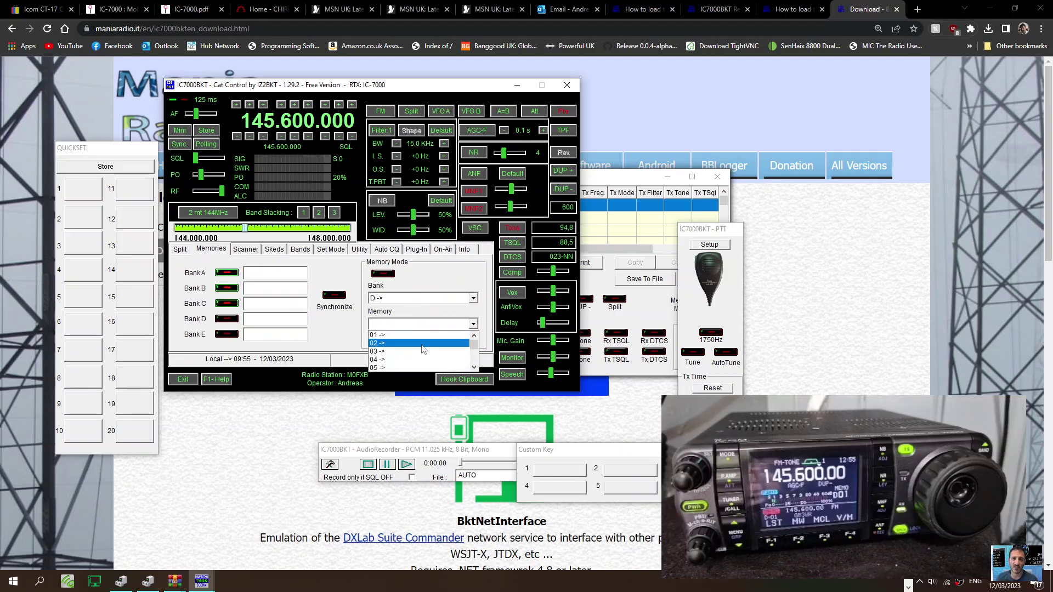
left_click(417, 335)
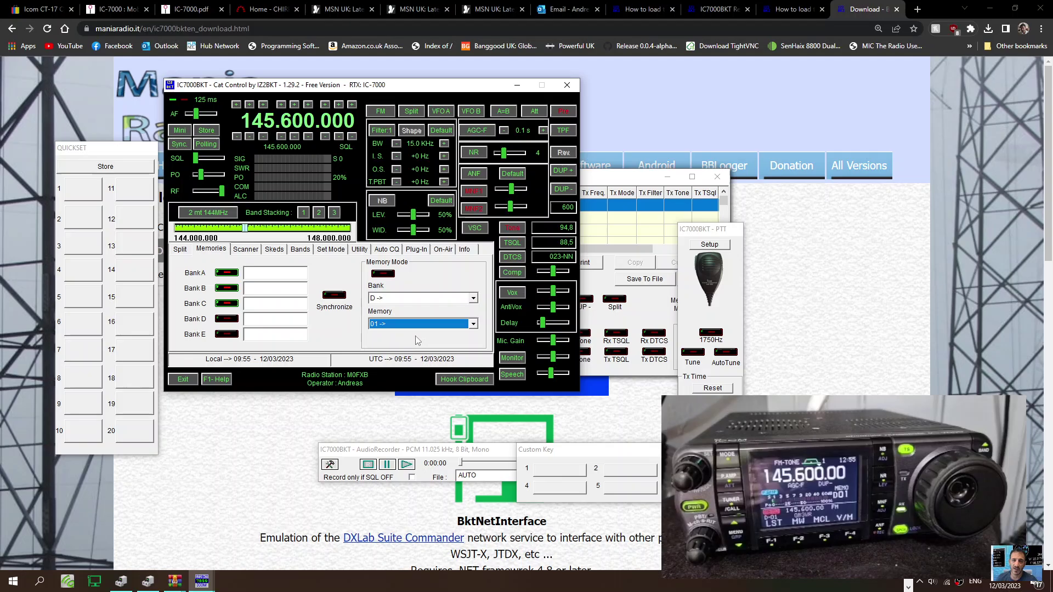
left_click(482, 380)
left_click(482, 381)
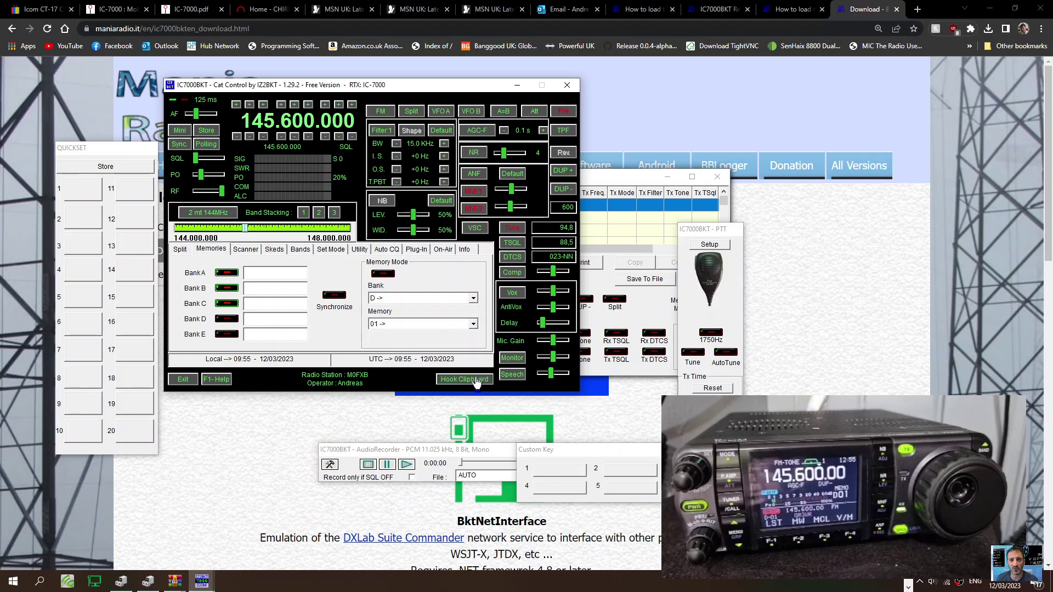
- Examine the scanner, skeds, bands, set mode, utility, auto CQ, plug-in and on-air settings
left_click(256, 253)
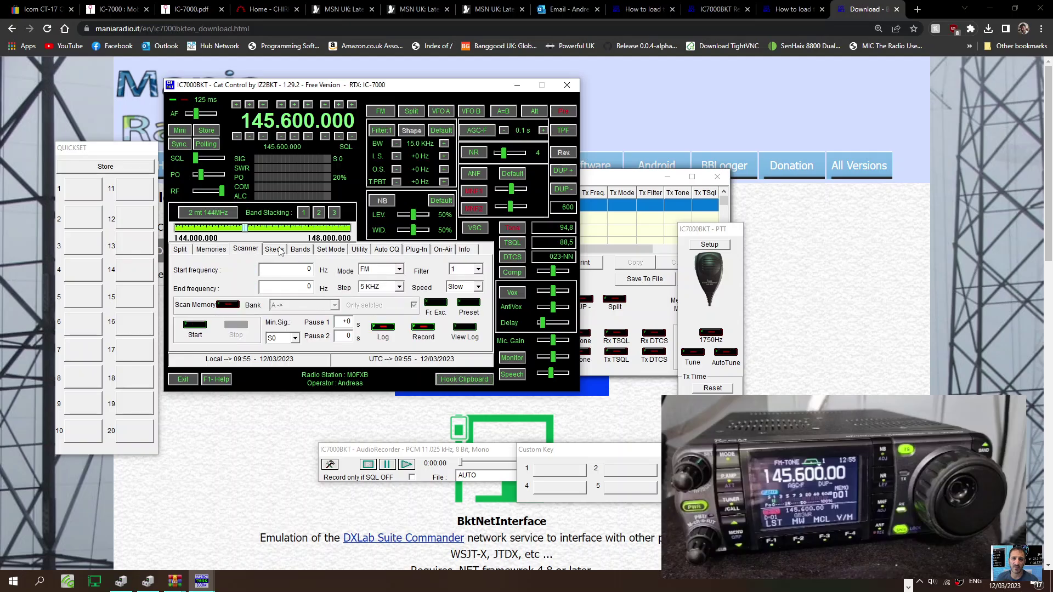
left_click(282, 253)
left_click(304, 255)
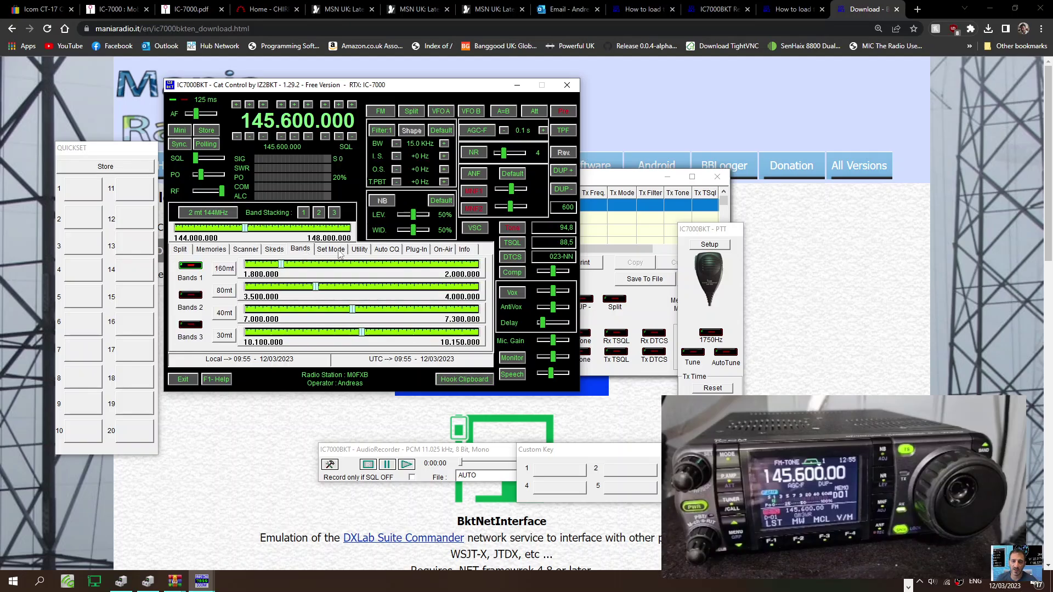
left_click(324, 255)
left_click(359, 250)
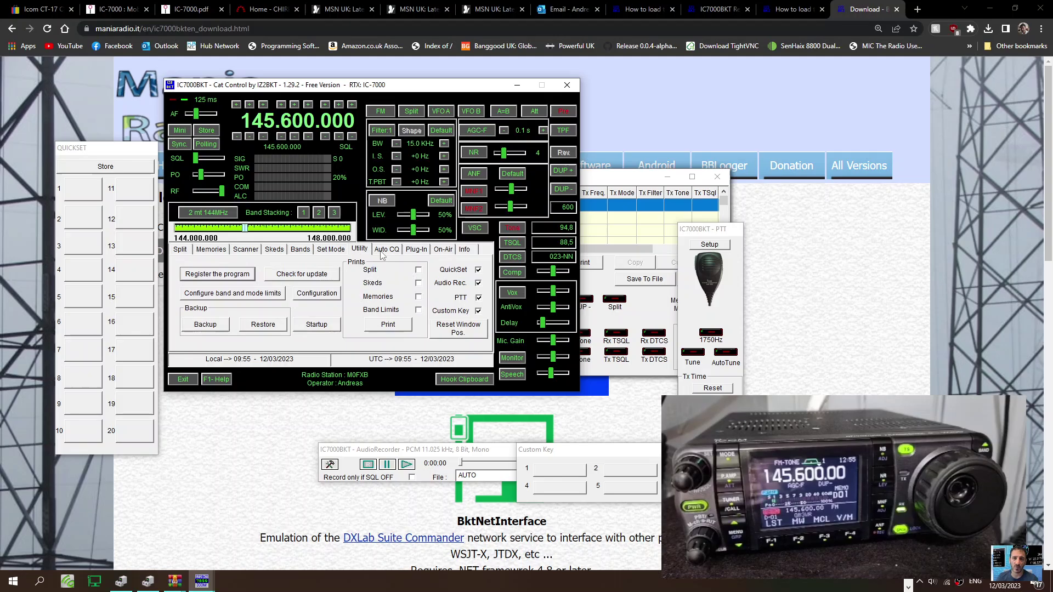
left_click(329, 251)
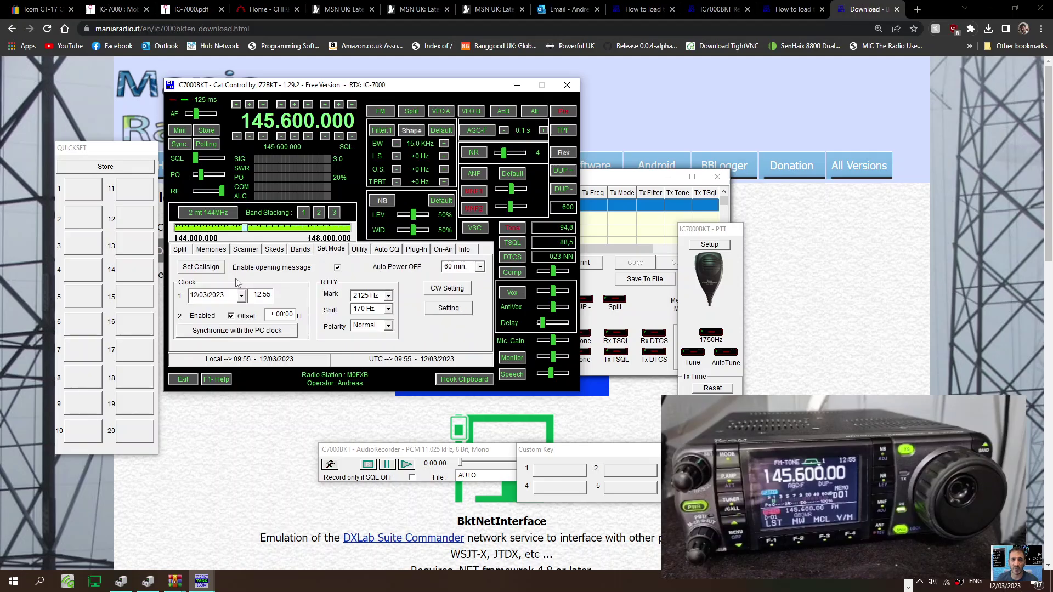
left_click(204, 270)
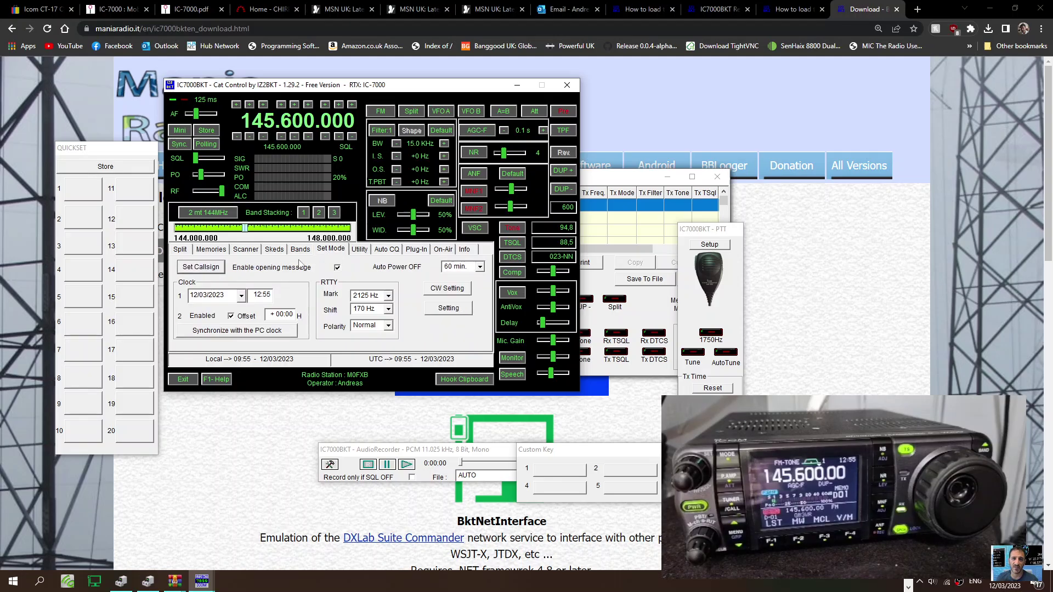
left_click(364, 253)
left_click(388, 254)
left_click(419, 254)
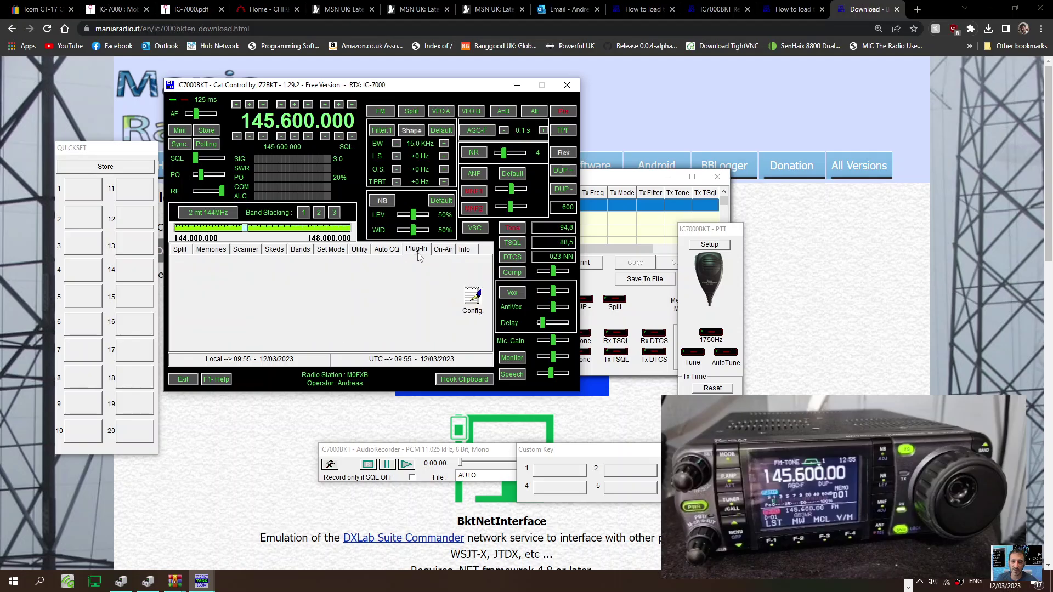
left_click(443, 253)
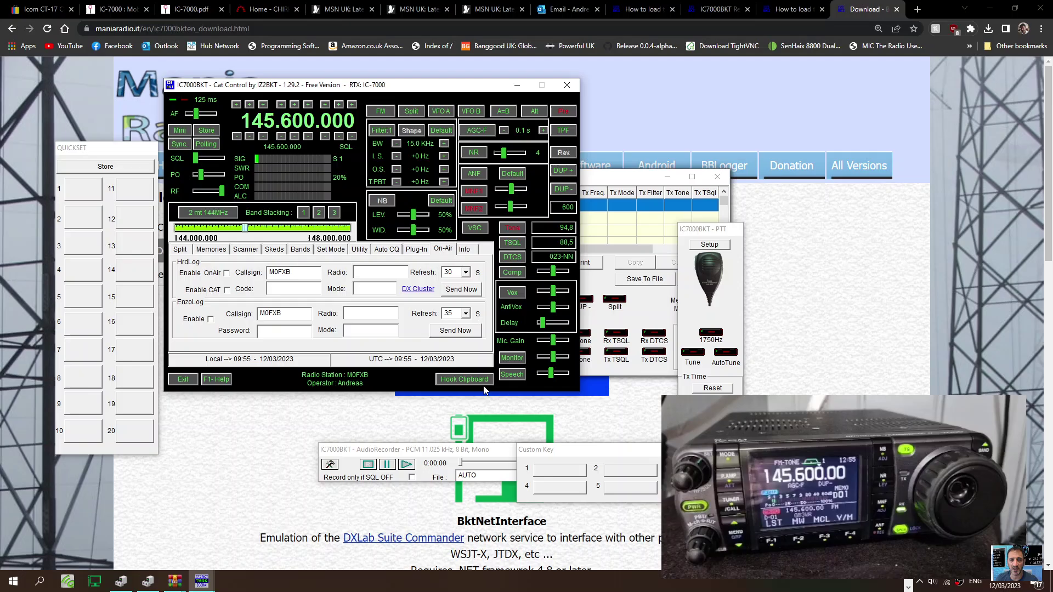
- Try to bring up BktNetInterface and dismiss its message
left_click(93, 583)
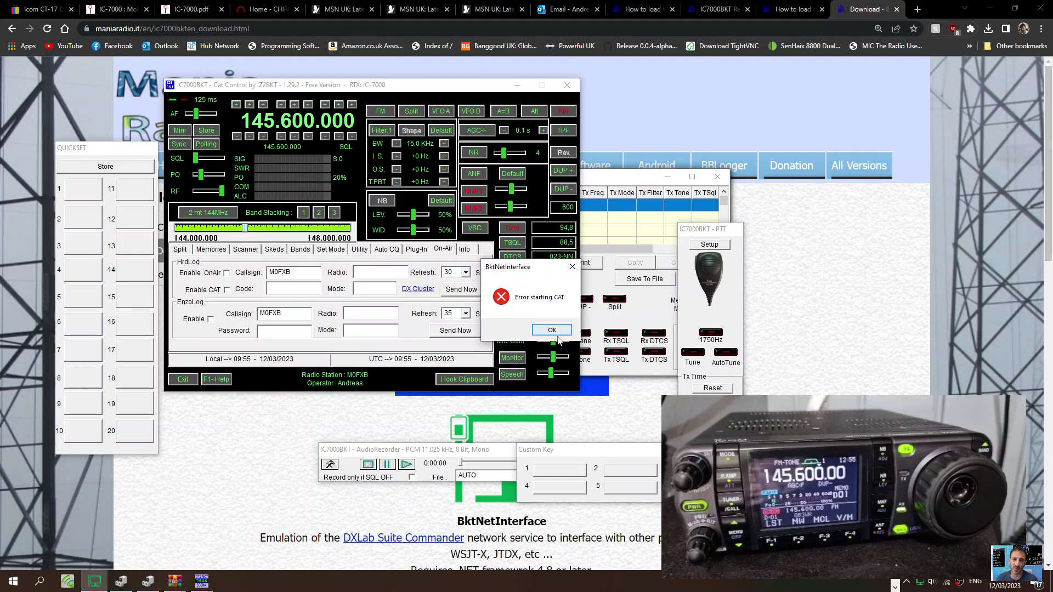
left_click(551, 330)
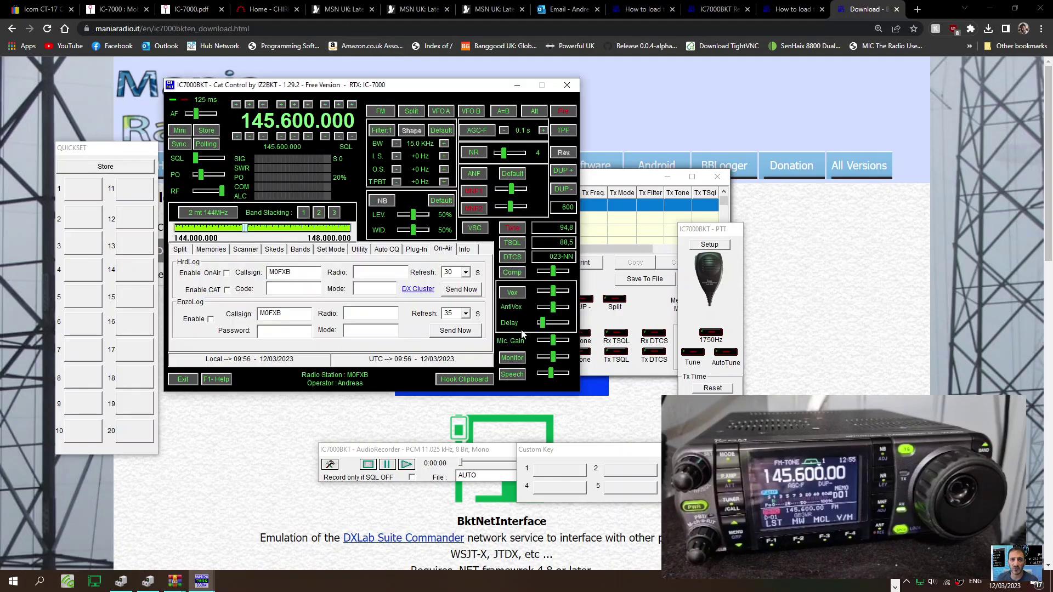